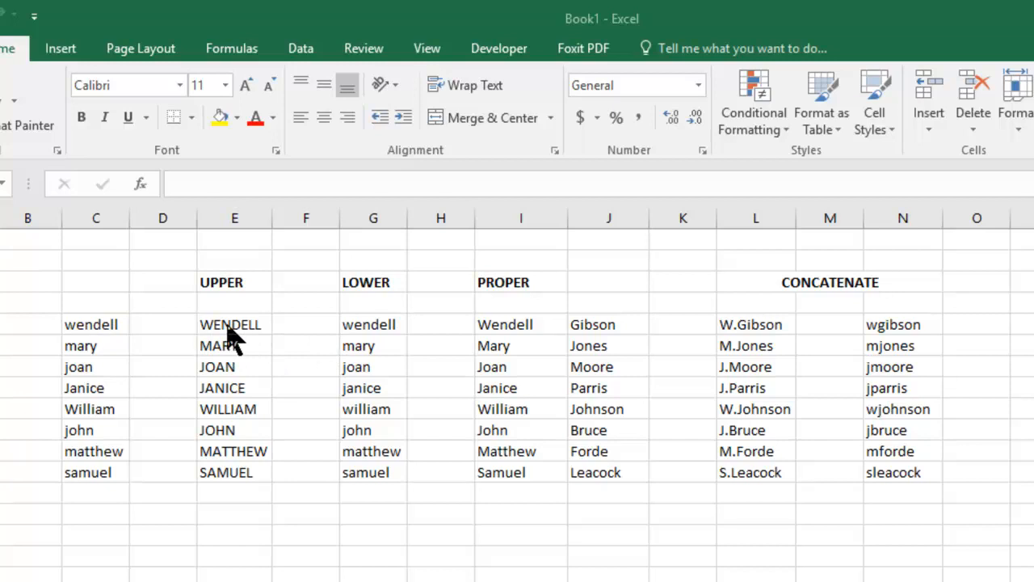
Clear the existing results under the UPPER, LOWER, PROPER and CONCATENATE headings, leaving the source names
left_click(222, 324)
left_click_drag(223, 324, 511, 486)
key("Delete")
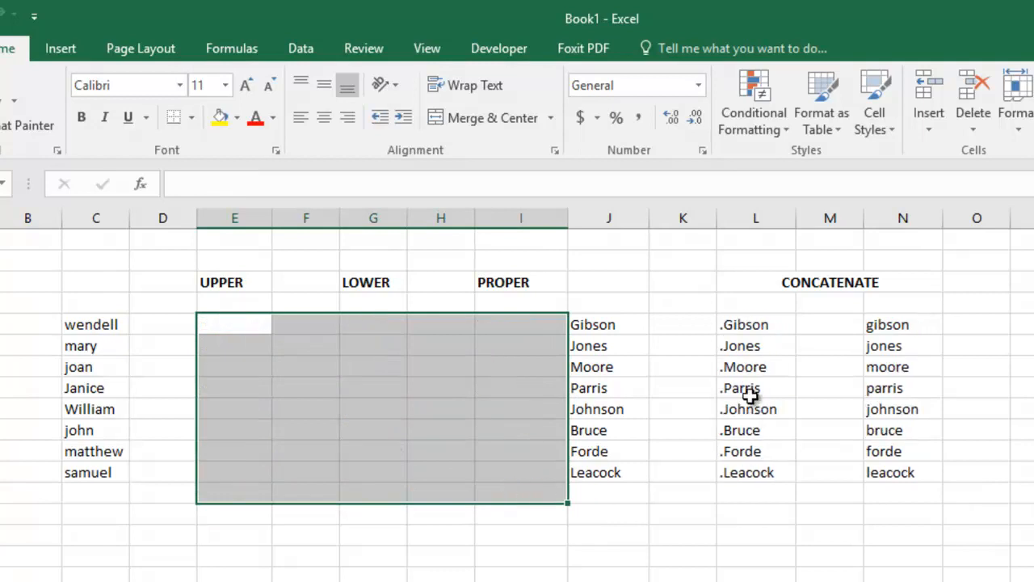
left_click_drag(745, 326, 873, 461)
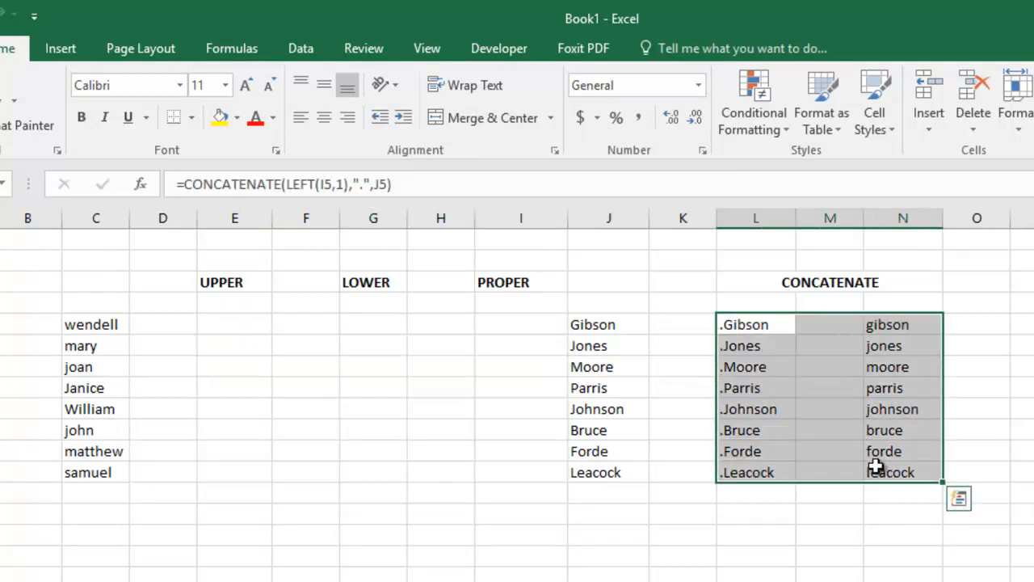
key("Delete")
Enter =UPPER(C5) in cell E5 and fill it down through E12
left_click(232, 324)
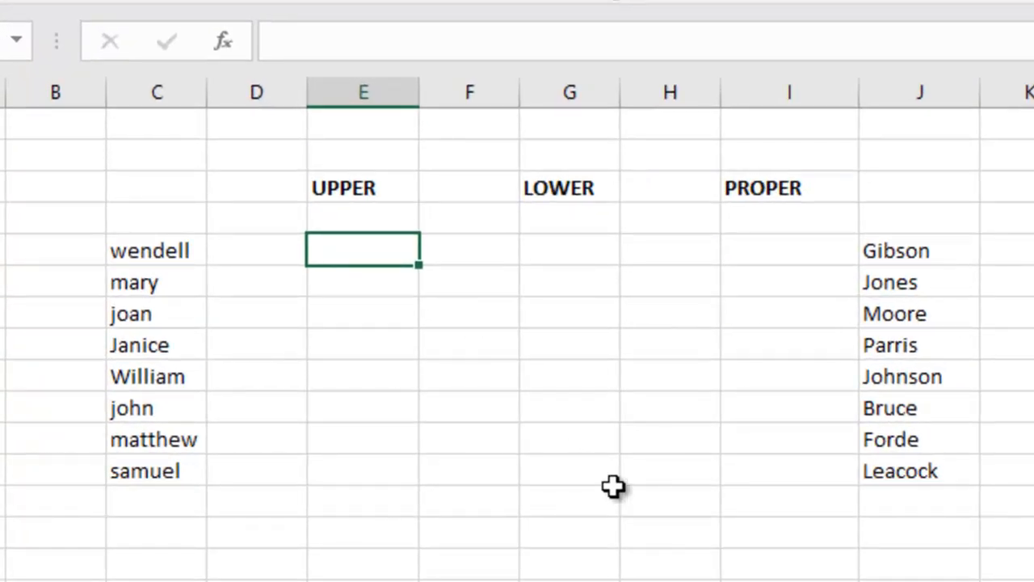
type("=upper")
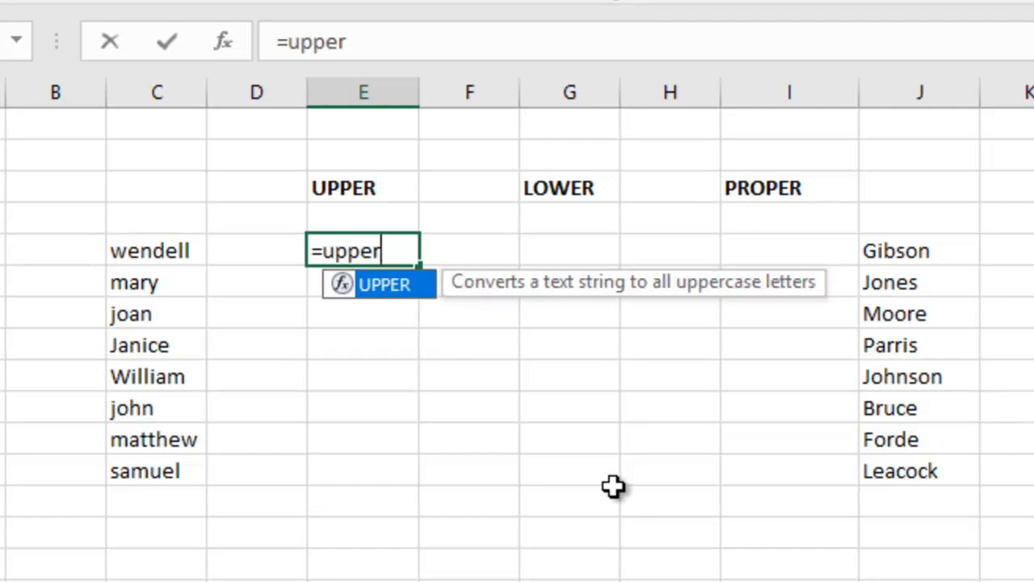
type("(")
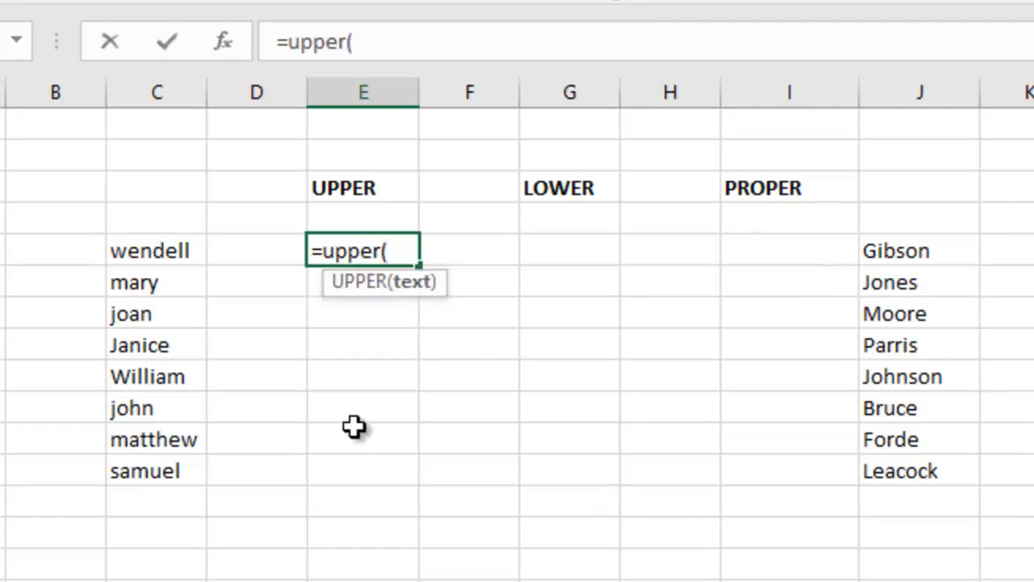
left_click(141, 251)
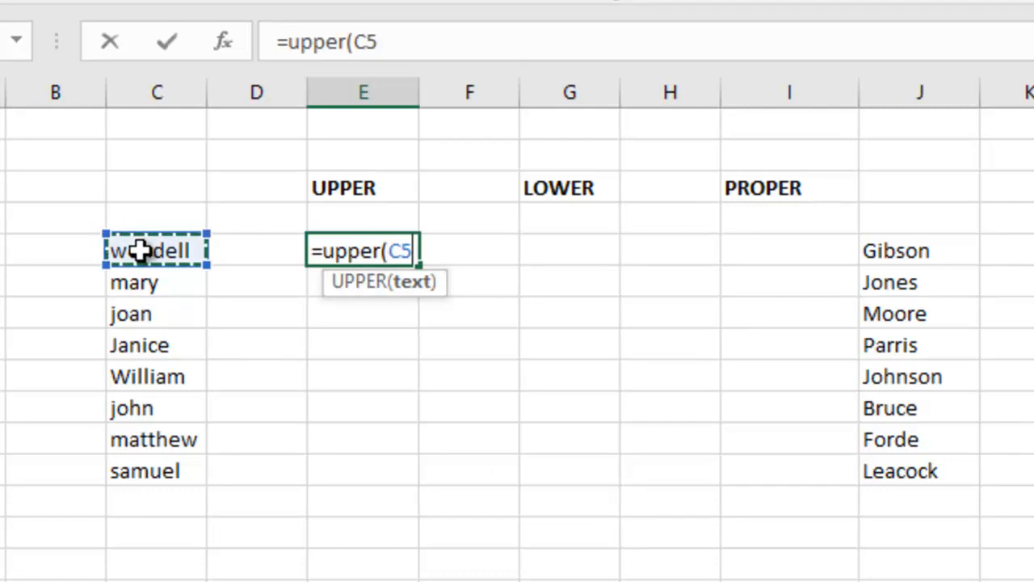
type(")")
key("Return")
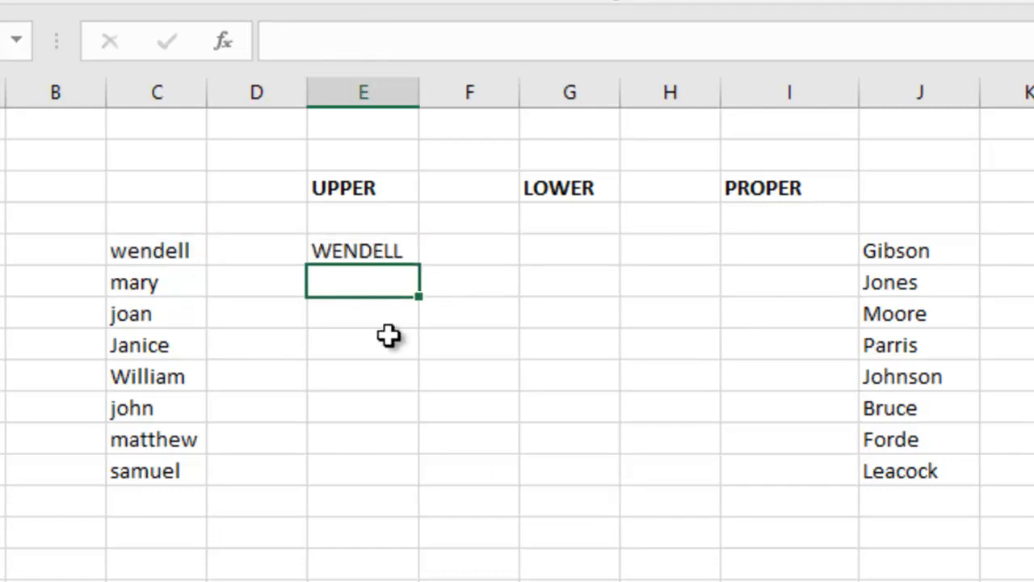
left_click(394, 252)
mouse_move(423, 267)
left_mouse_down()
mouse_move(445, 415)
mouse_move(432, 482)
left_mouse_up()
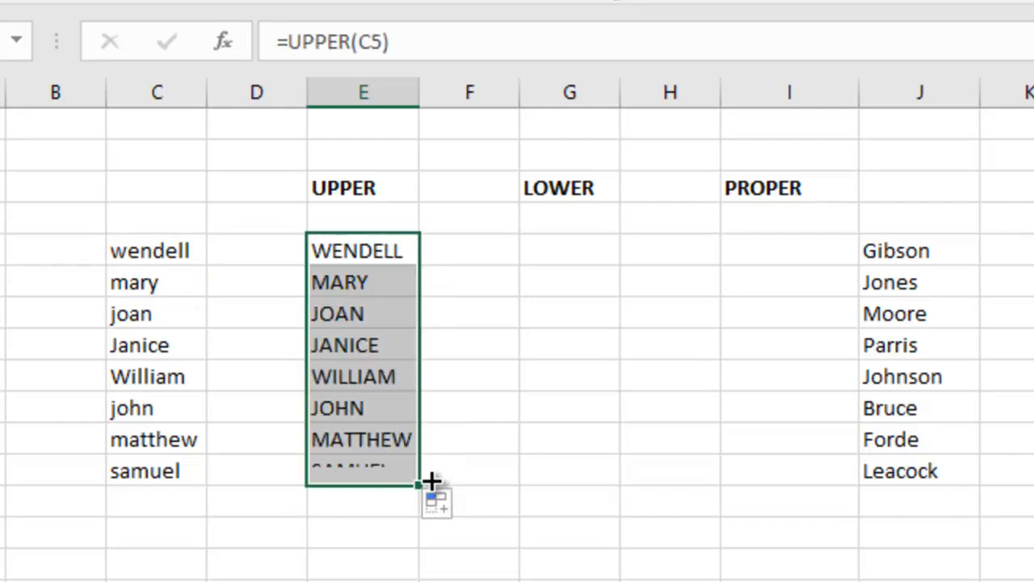
Enter =LOWER(E5) in cell G5 and fill it down through G12
left_click(552, 247)
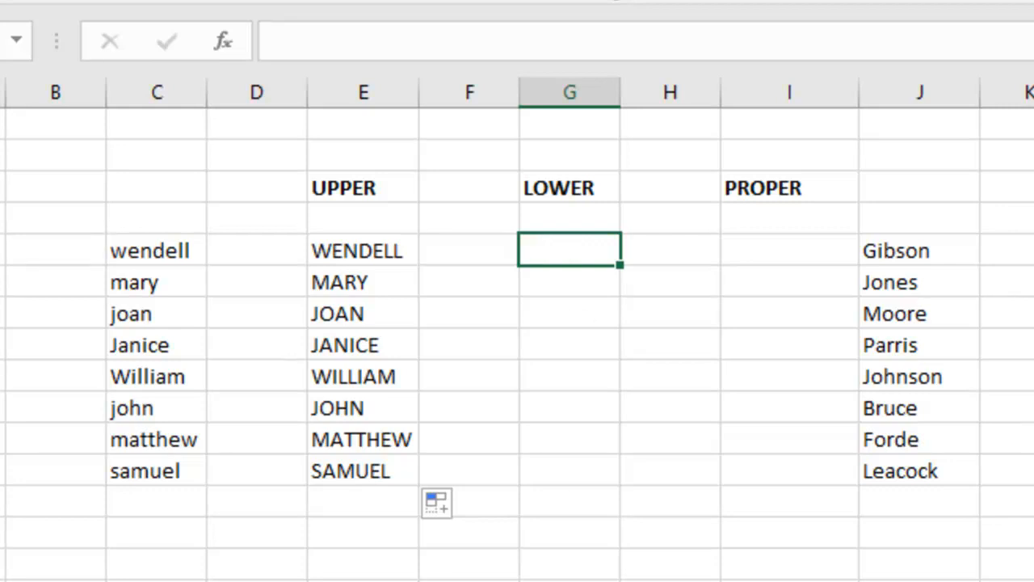
type("=lower")
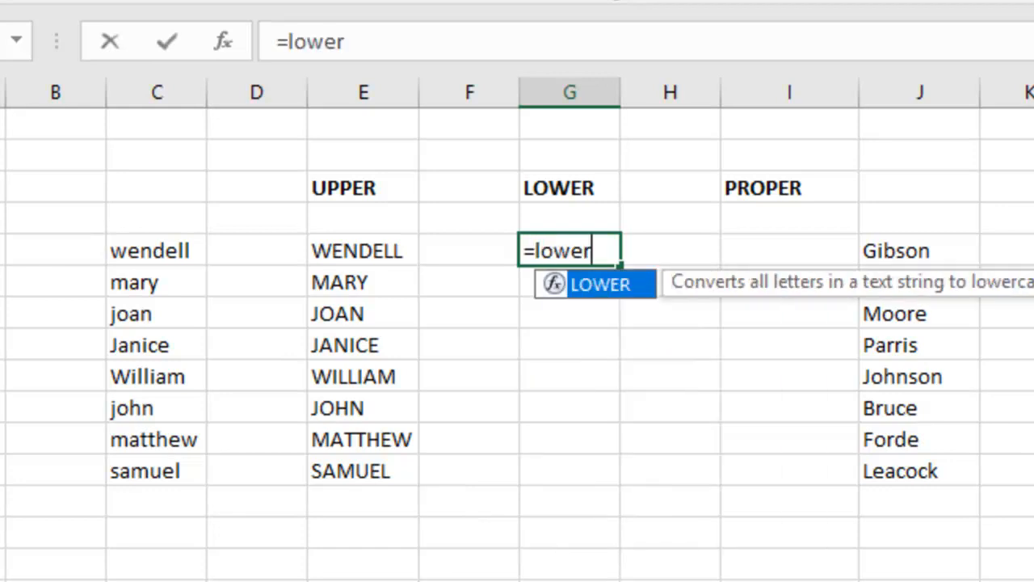
type("(")
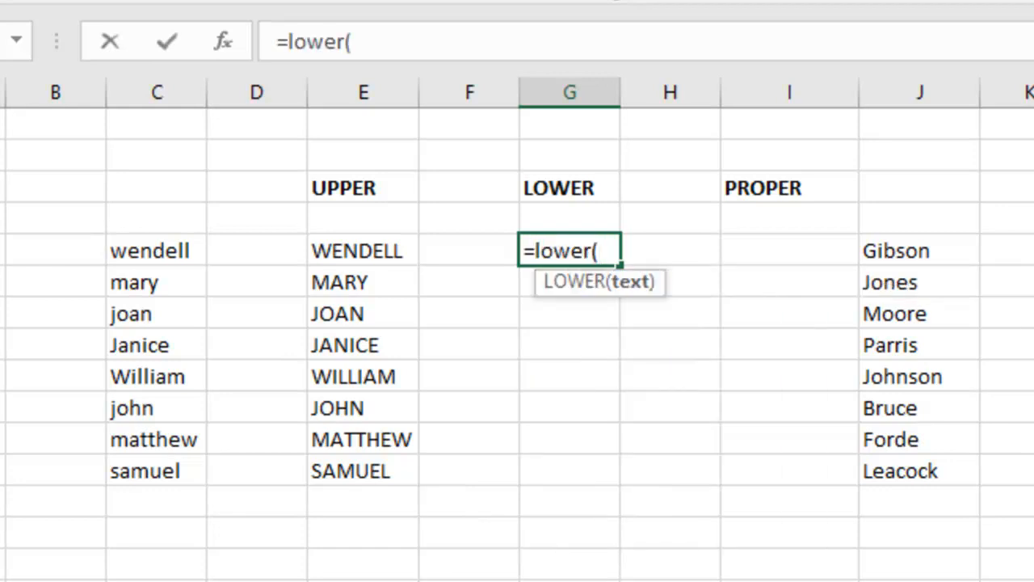
left_click(356, 253)
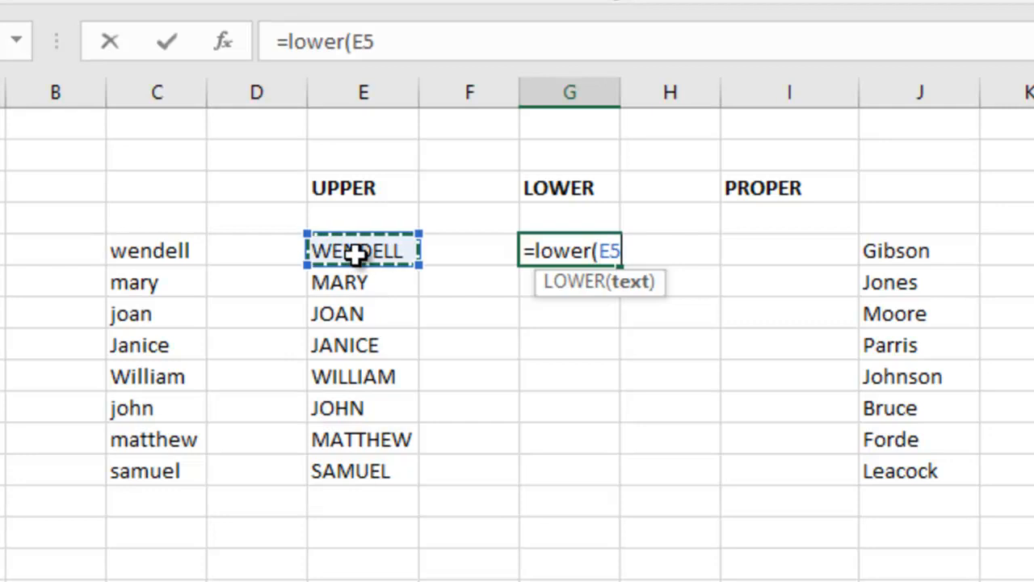
type(")")
key("Return")
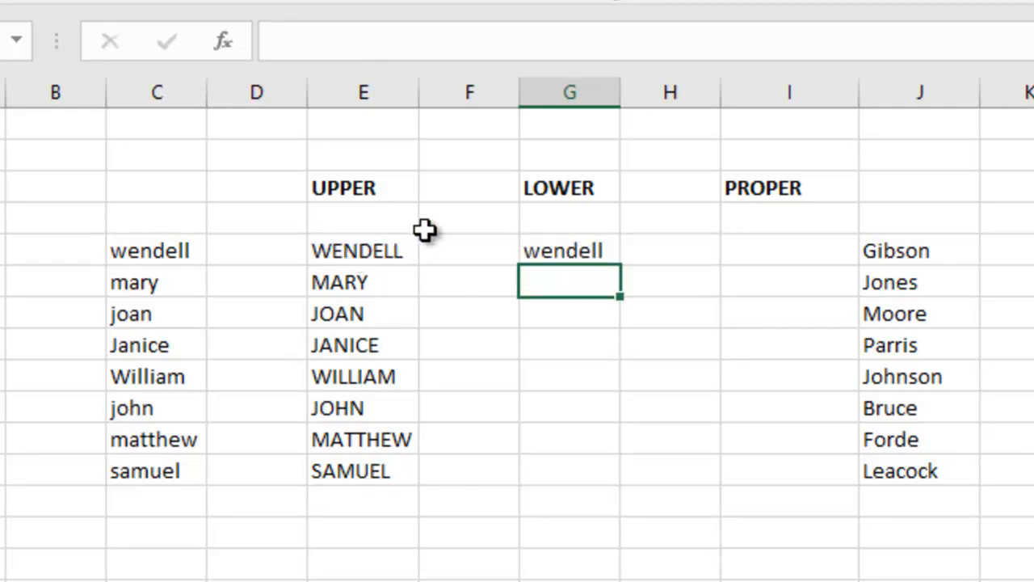
left_click(594, 250)
left_click_drag(619, 268, 614, 480)
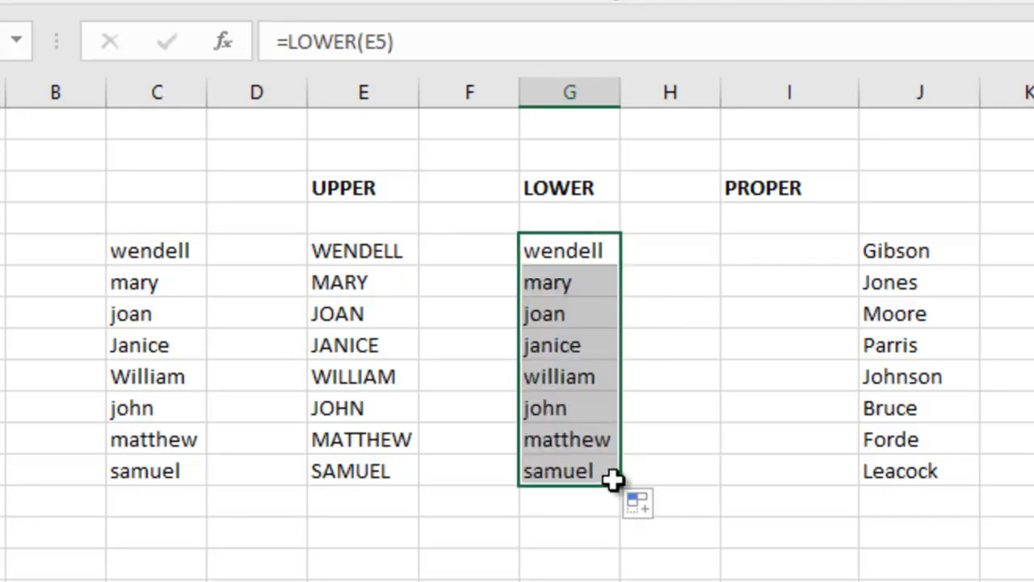
Enter =PROPER(G5) in cell I5 and fill it down through I12
left_click(774, 250)
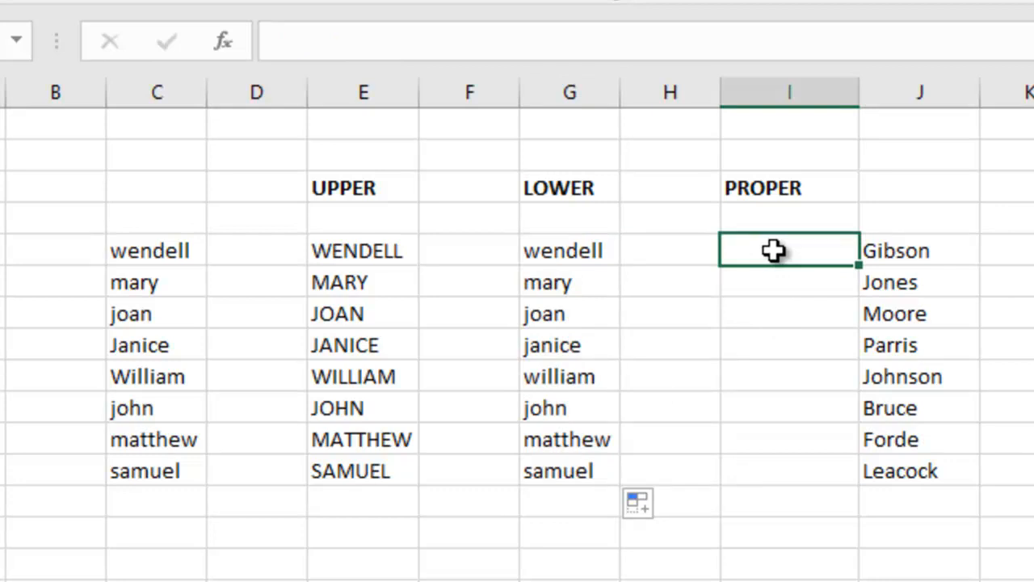
type("=pro")
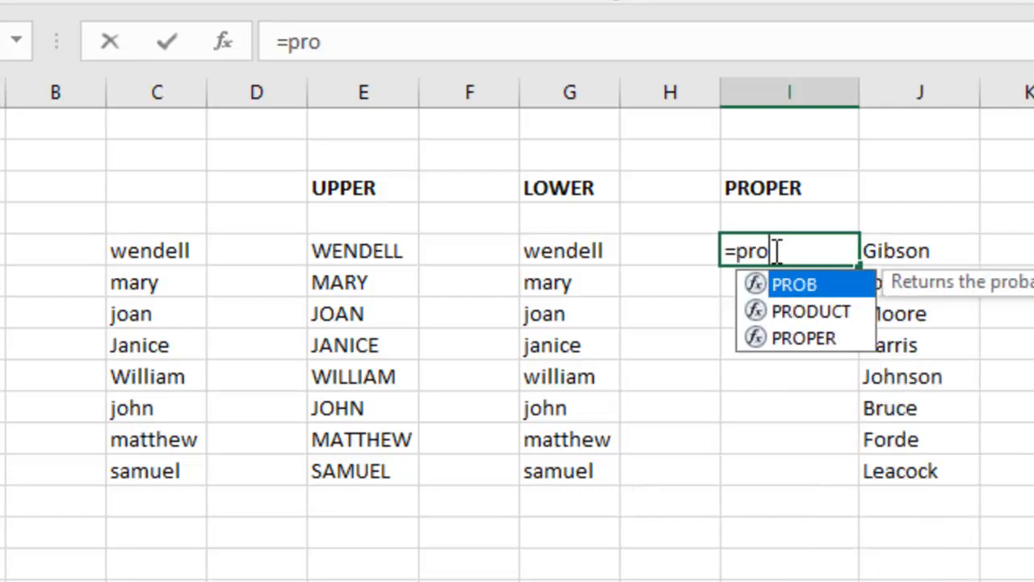
type("per")
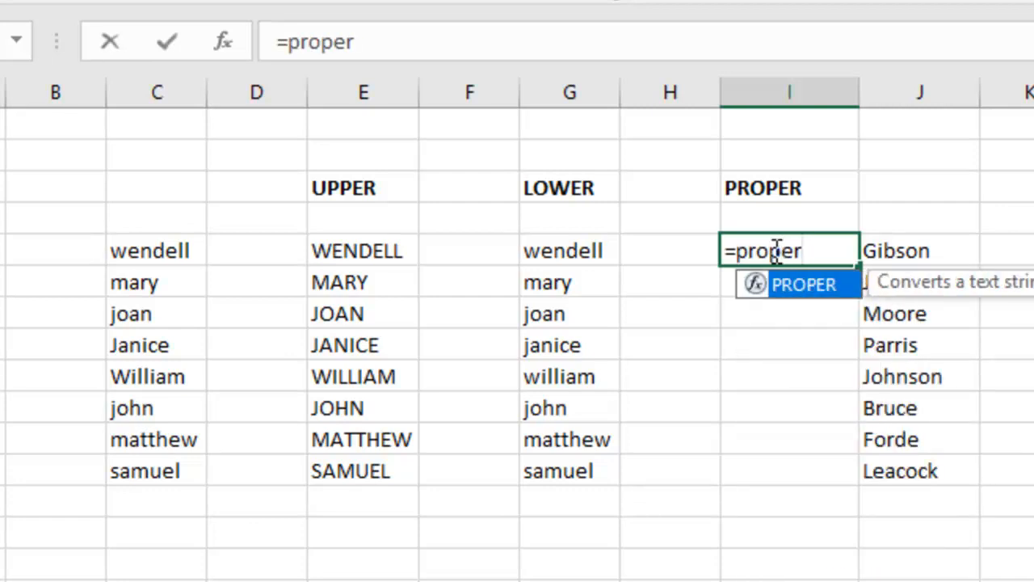
type("(")
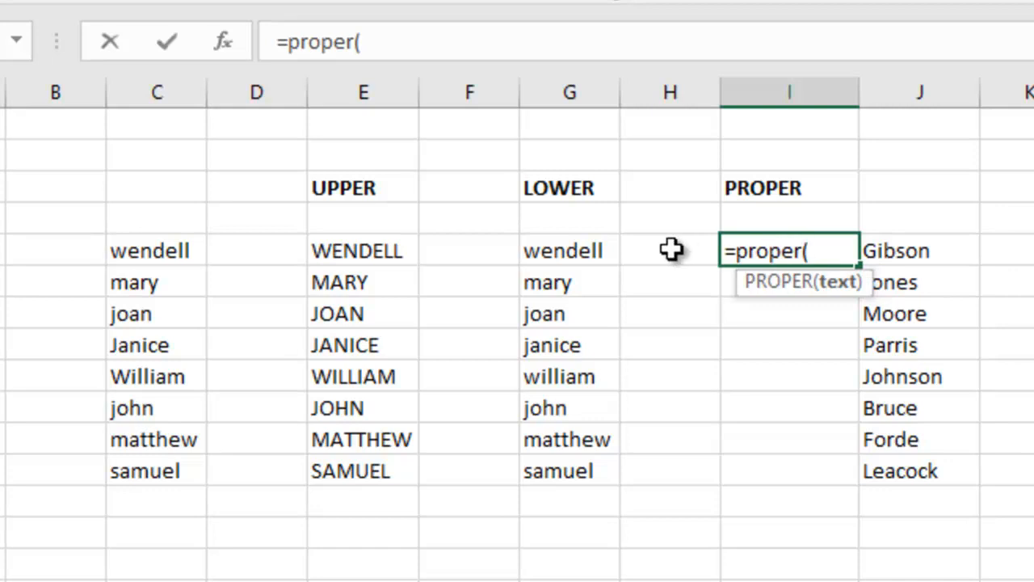
left_click(561, 250)
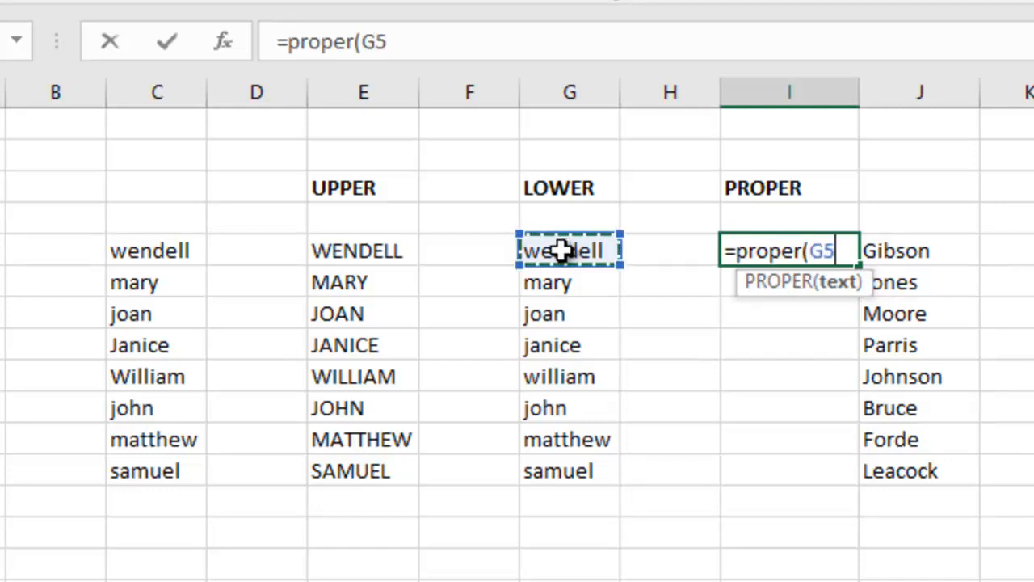
type(")")
key("Return")
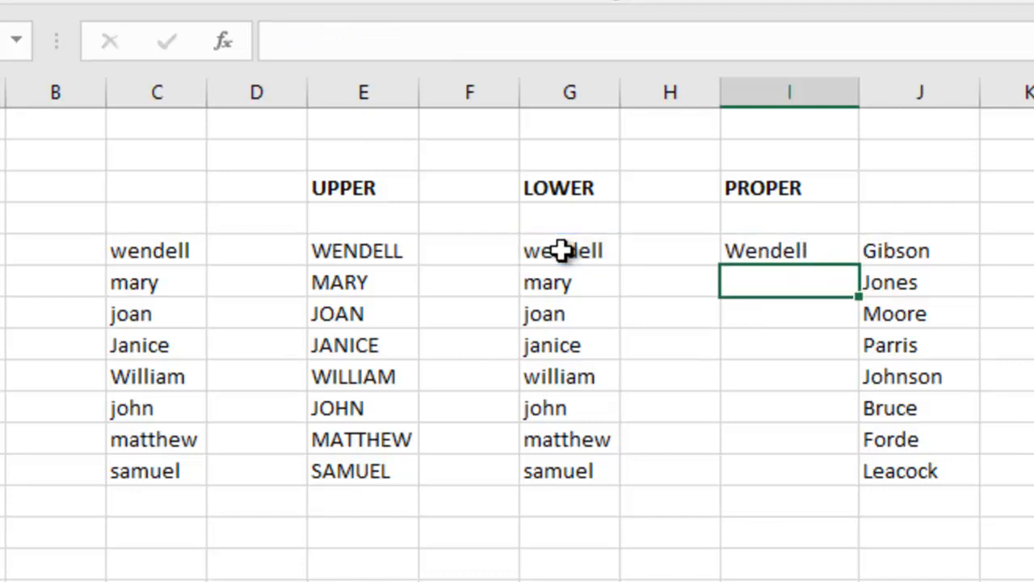
left_click(777, 251)
left_click_drag(859, 267, 853, 485)
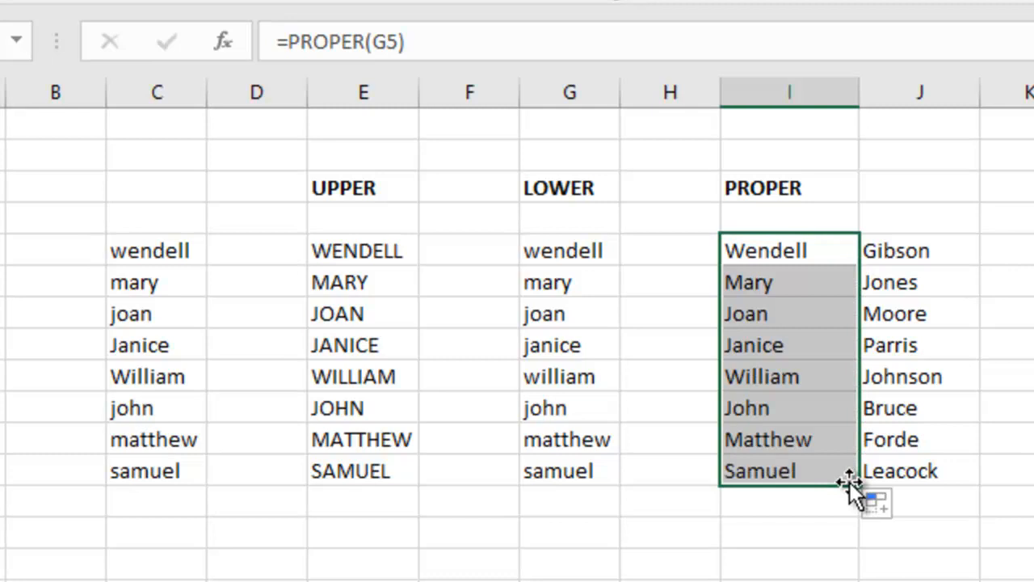
Enter =CONCATENATE(LEFT(I5),J5) in cell L5 under the CONCATENATE heading to join the first initial with the surname
left_click(817, 507)
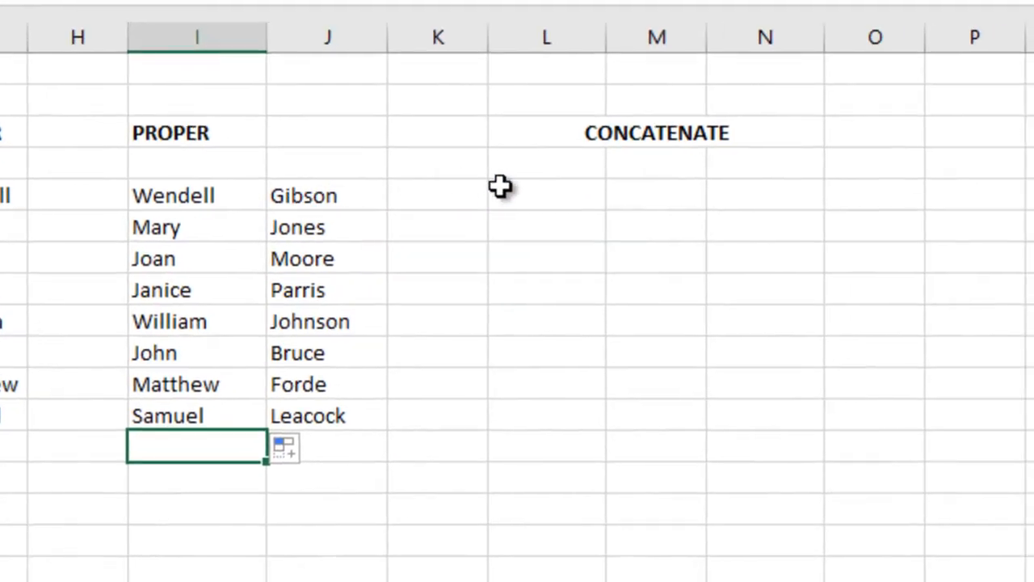
left_click(536, 197)
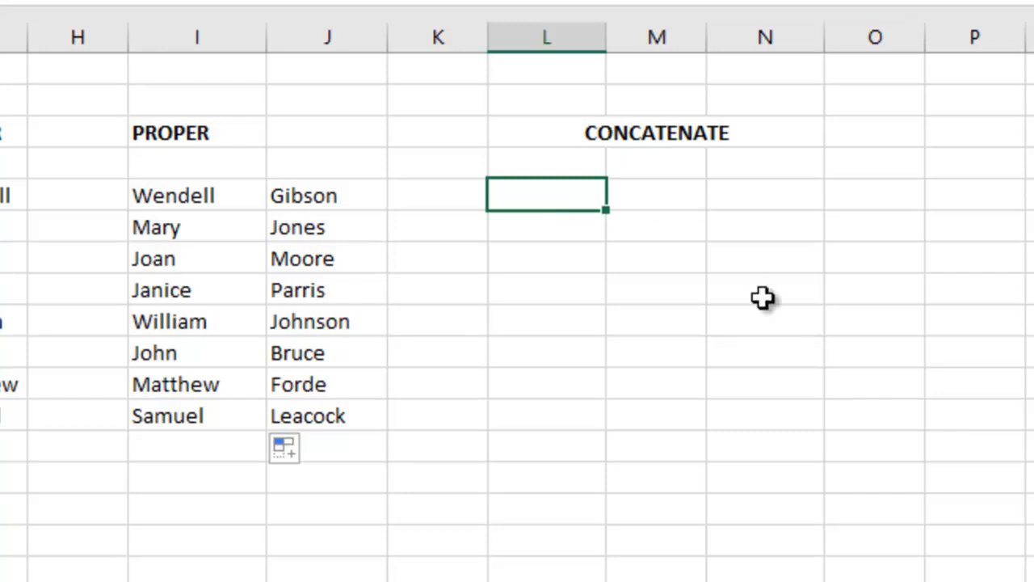
type("=c")
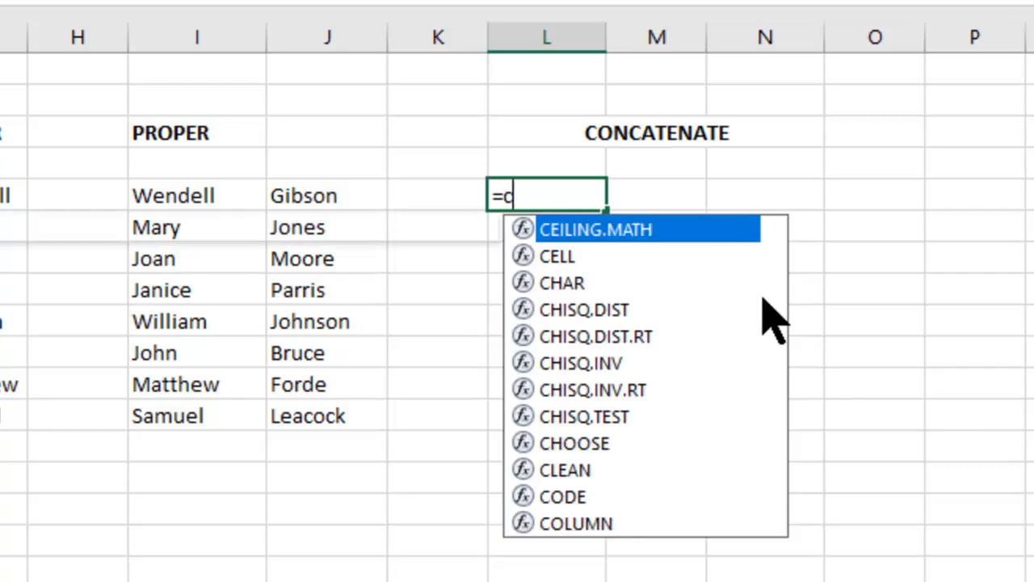
type("oncatenate")
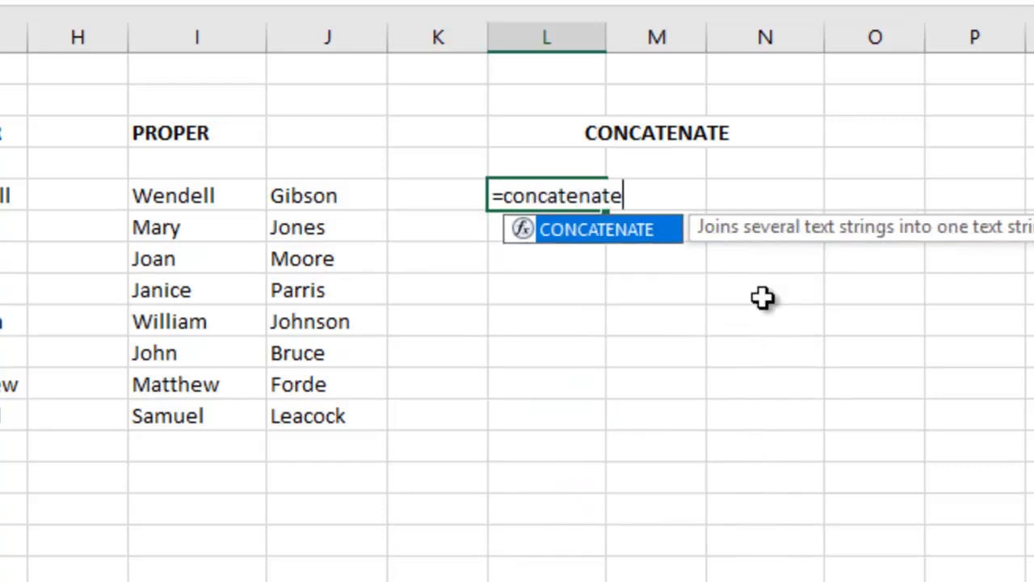
type("(")
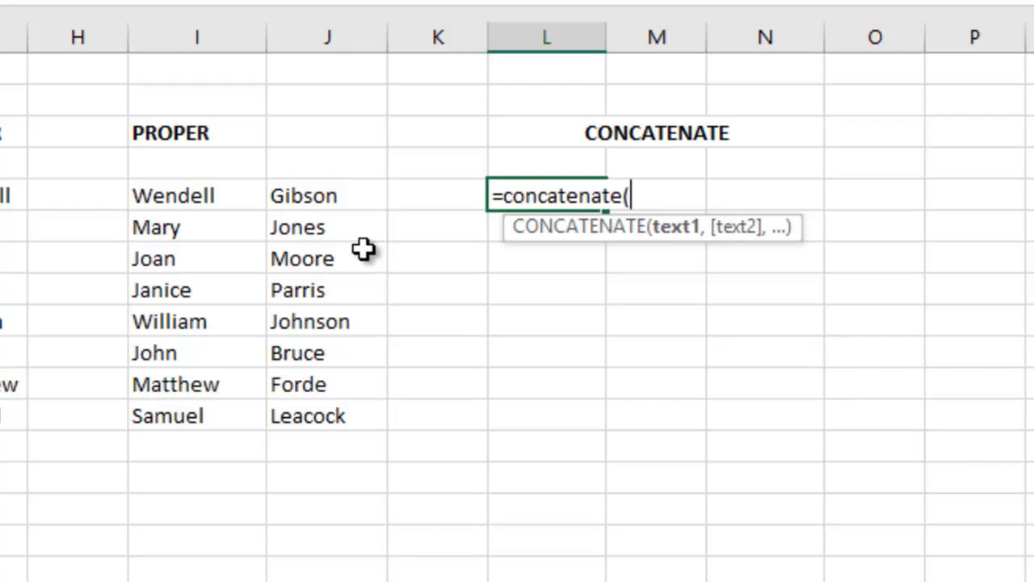
type("left")
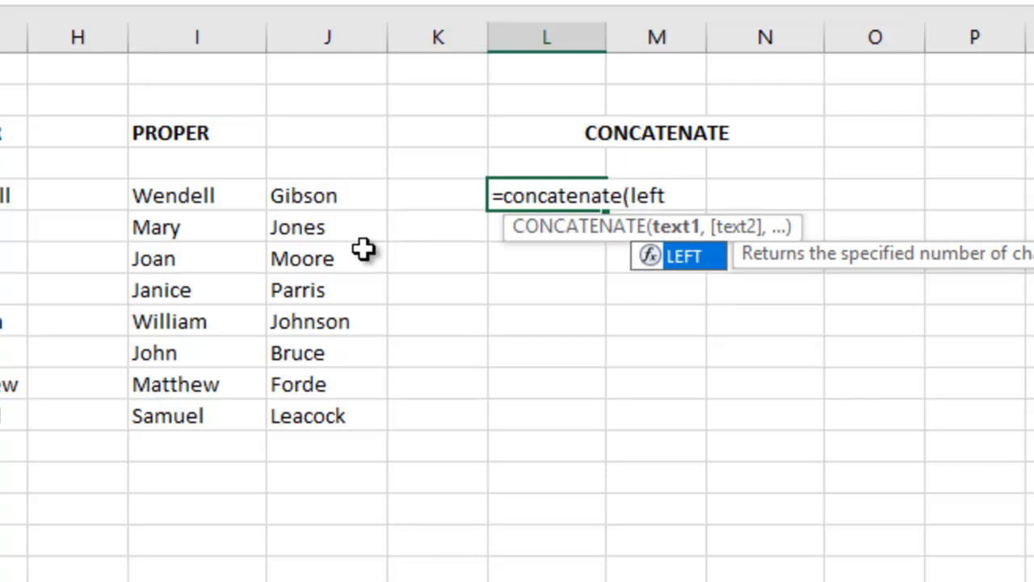
type("(")
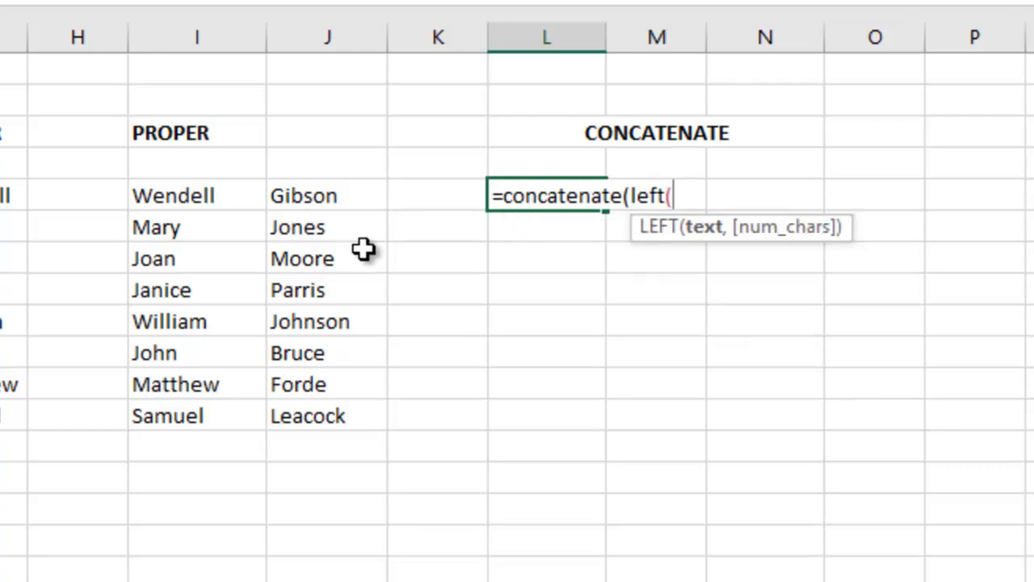
left_click(184, 198)
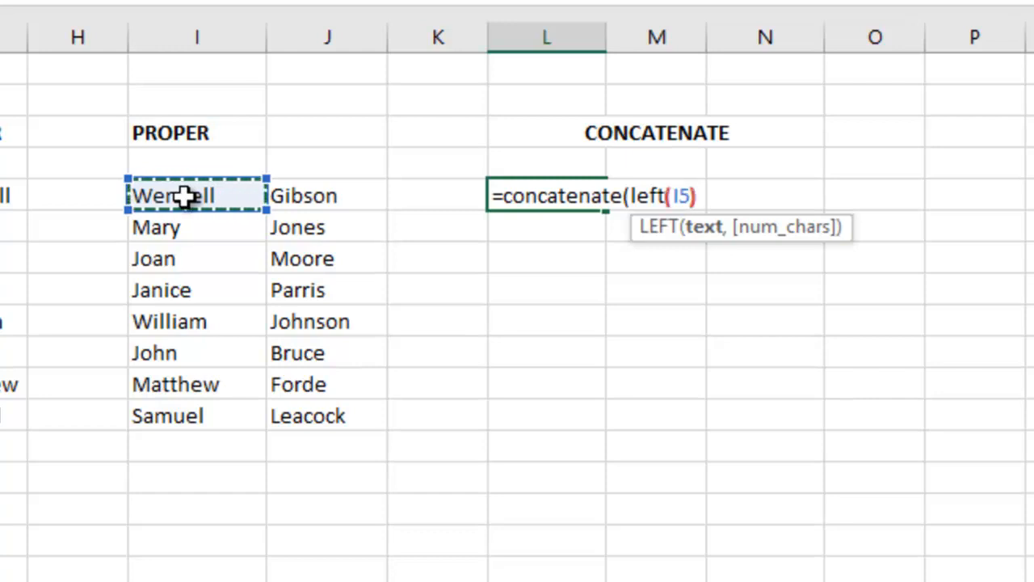
type(")")
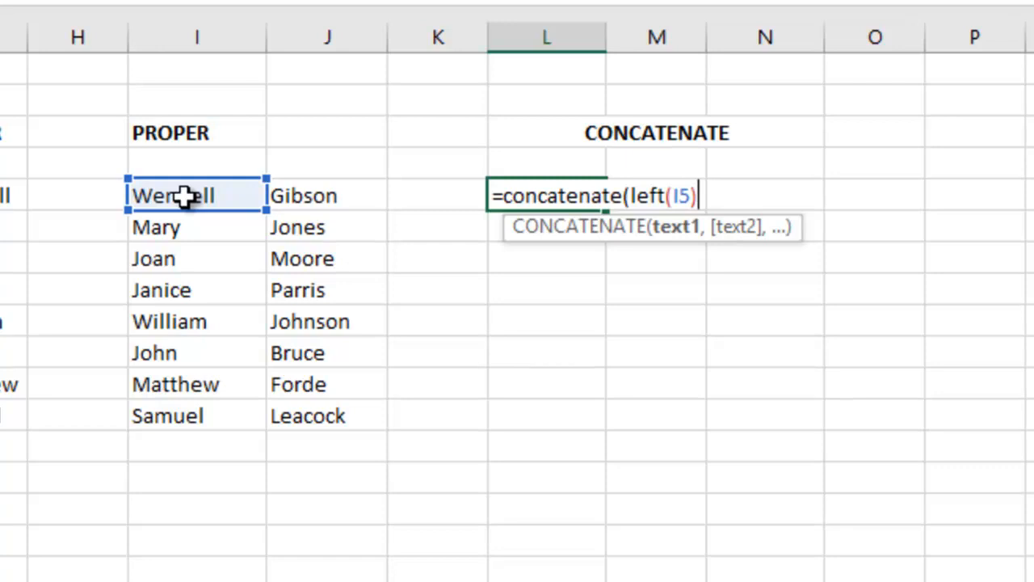
type(",")
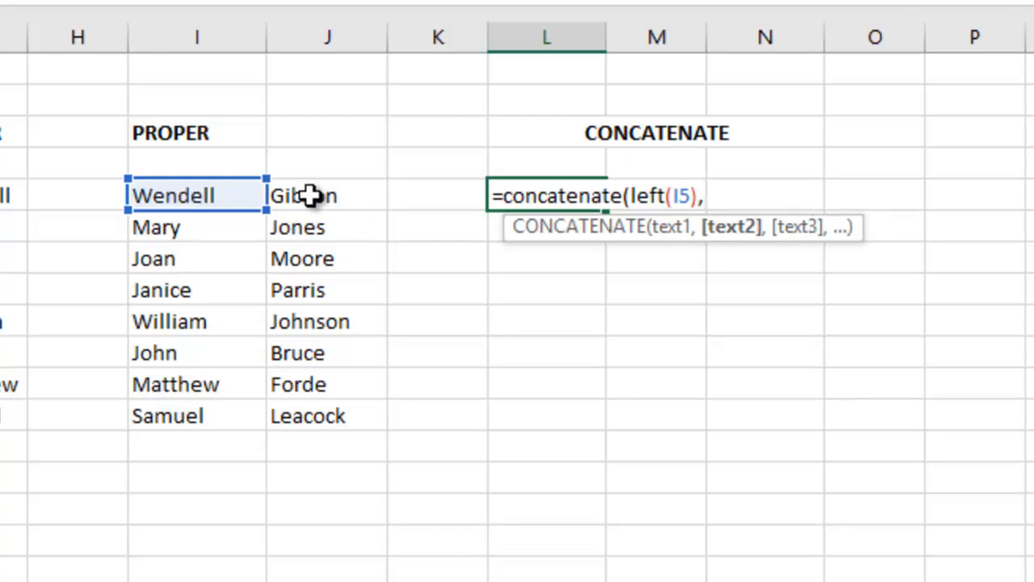
left_click(310, 195)
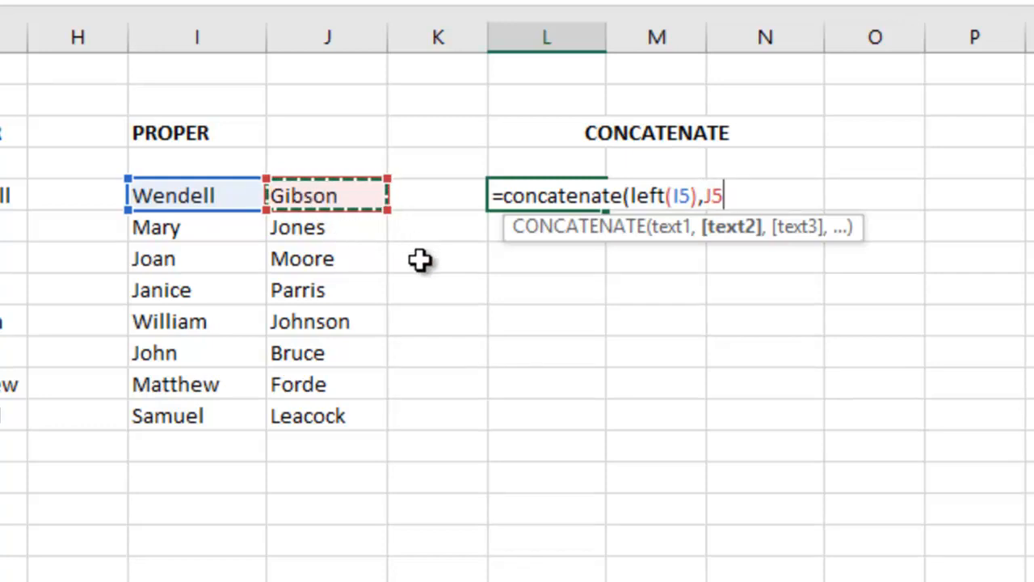
type(")")
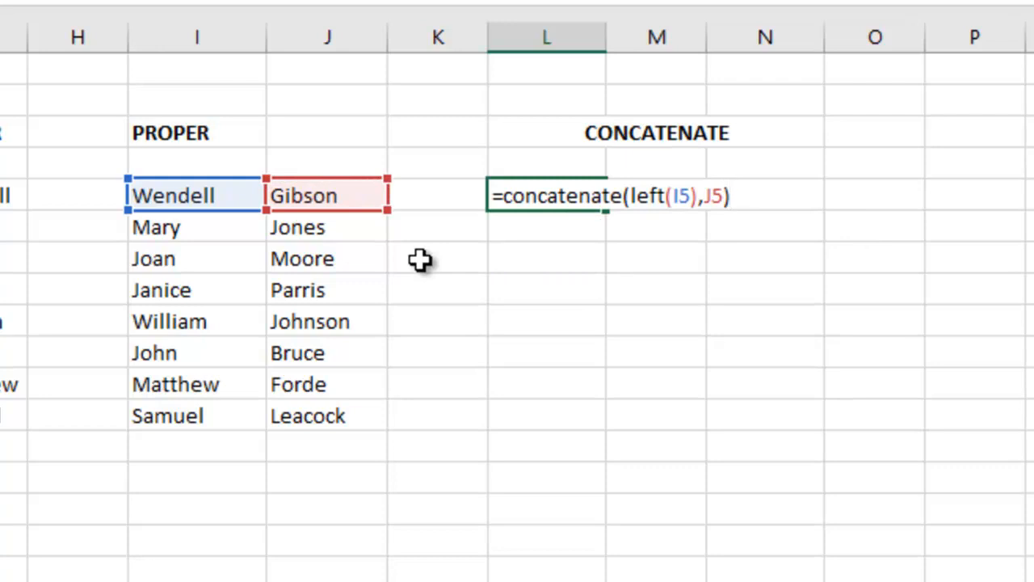
key("Return")
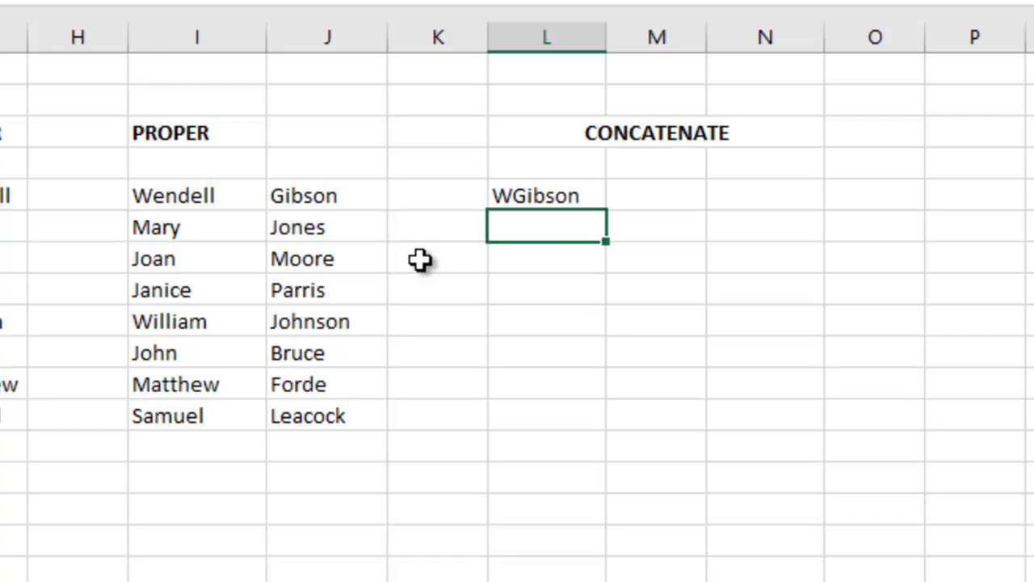
left_click(525, 196)
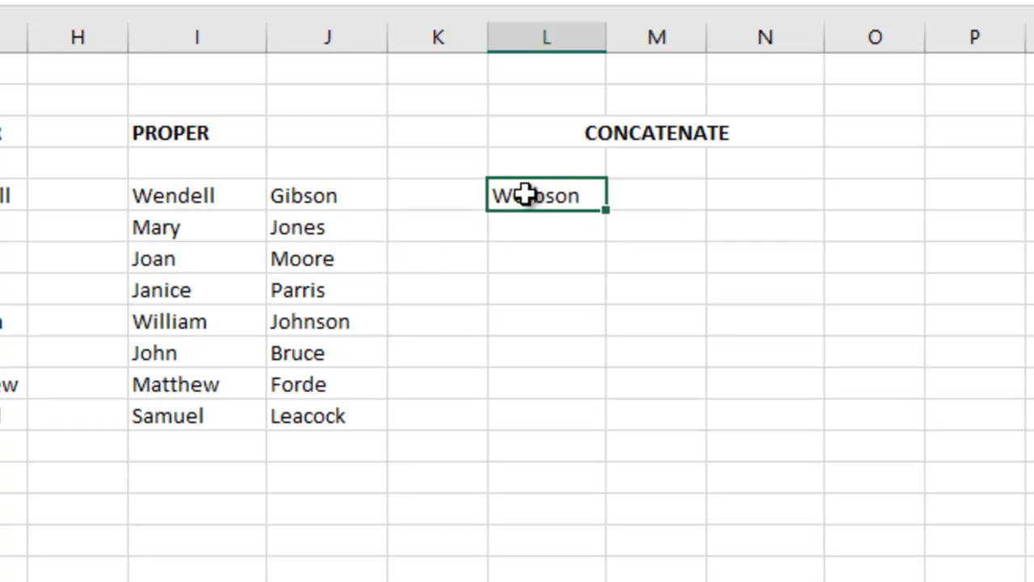
Edit the formula in L5 to insert a "." between the first initial and the surname
double_click(554, 197)
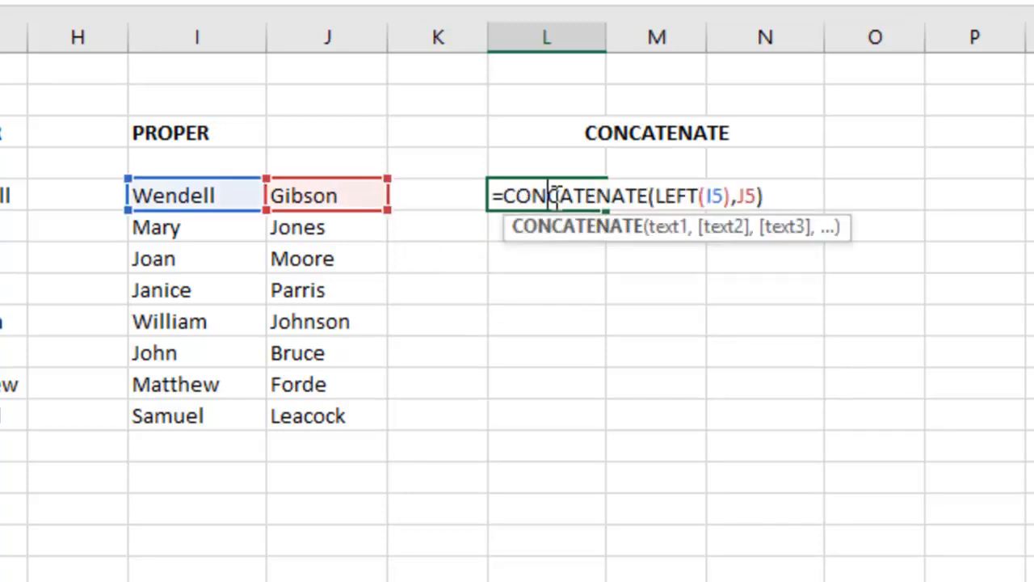
left_click(734, 196)
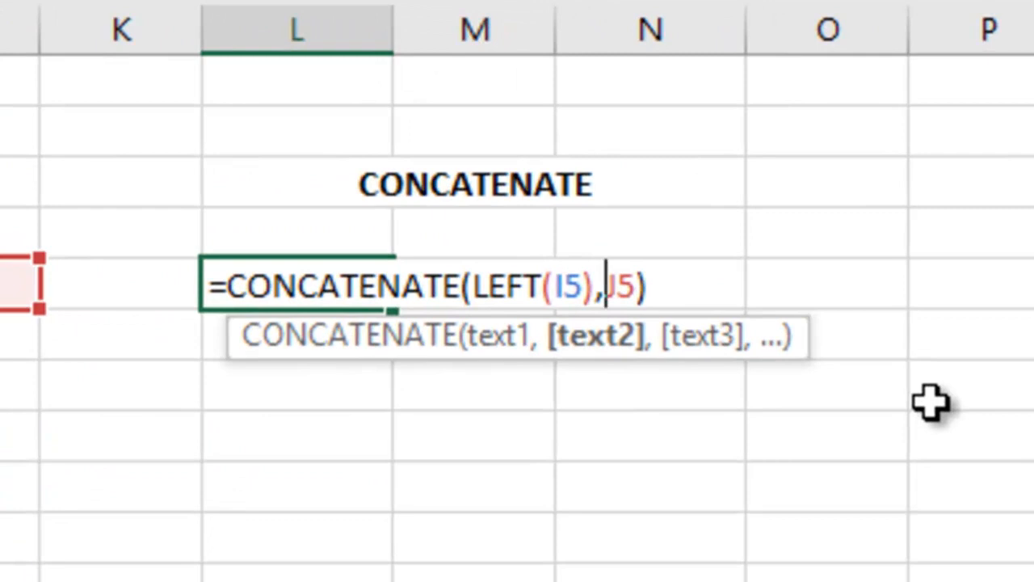
type("\"")
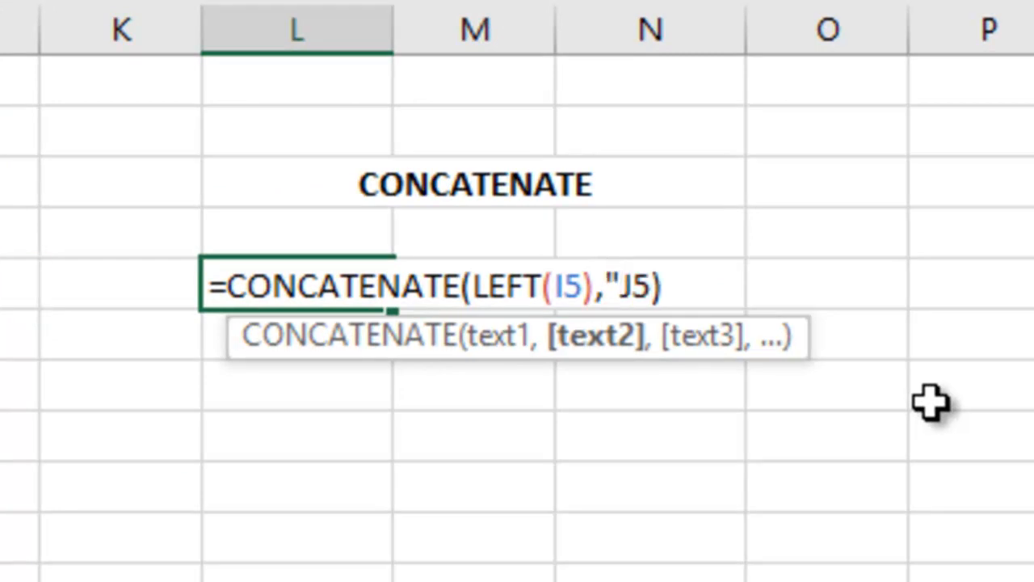
type(".\"")
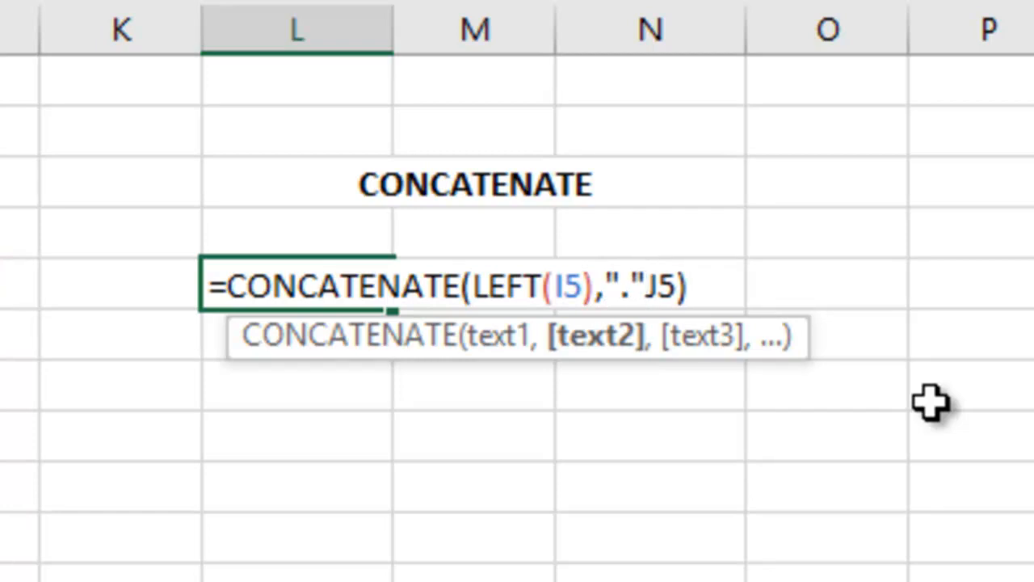
type(",")
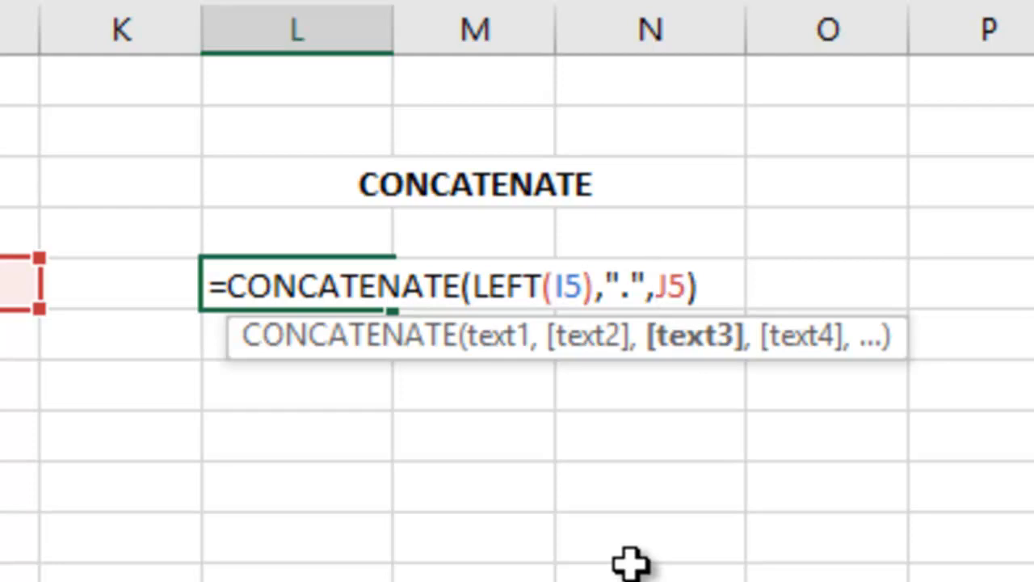
key("Return")
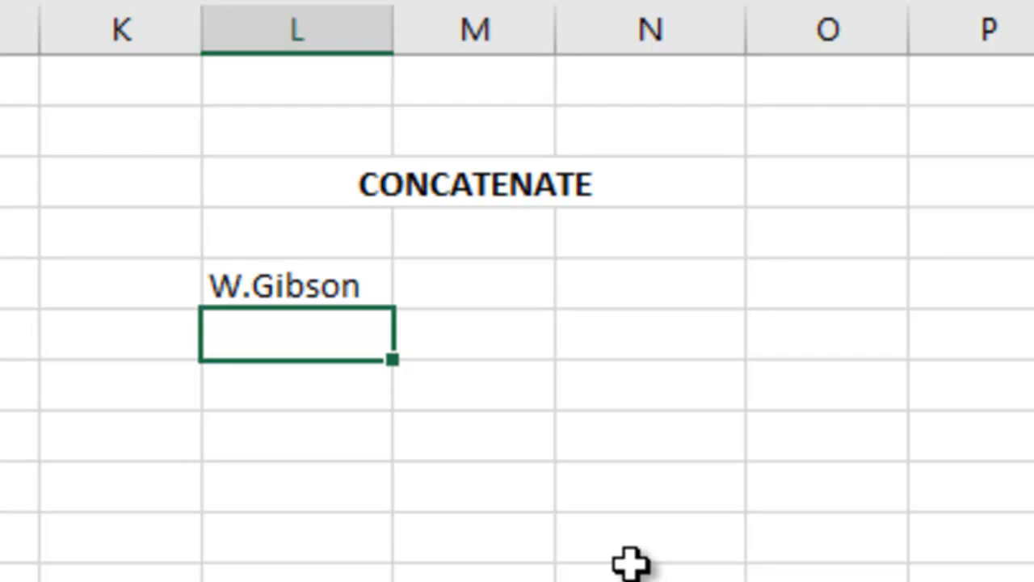
Fill the L5 formula down through L12
left_click(355, 286)
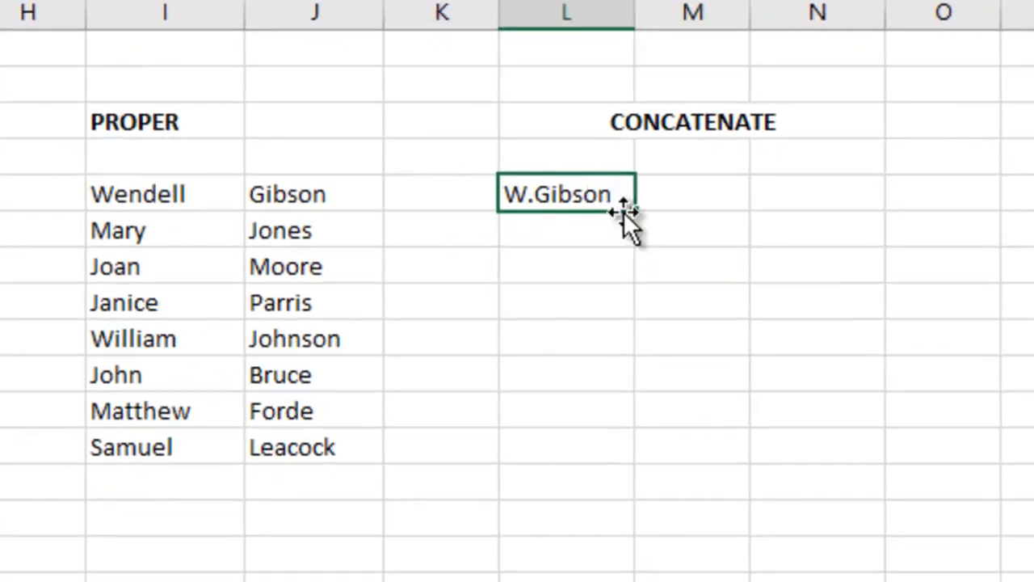
left_click_drag(635, 212, 631, 454)
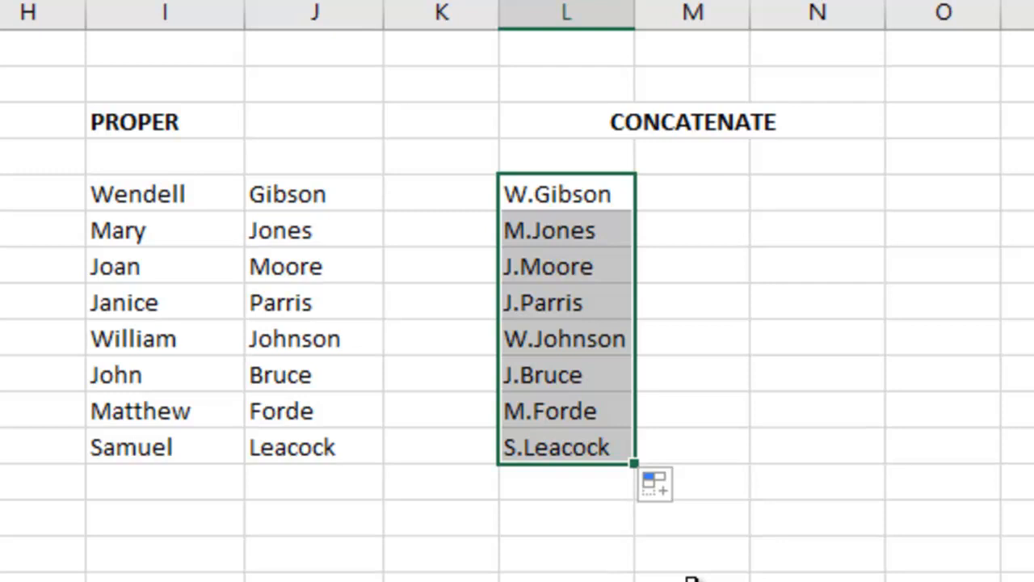
left_click(598, 518)
Edit the L5 formula so the separator becomes a period followed by a space, ". "
left_click(574, 194)
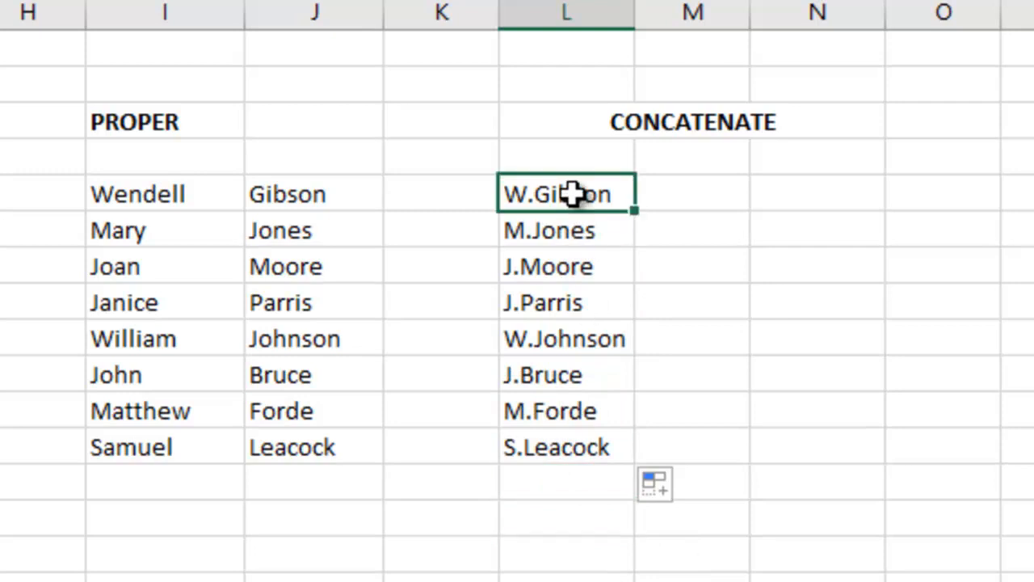
double_click(574, 196)
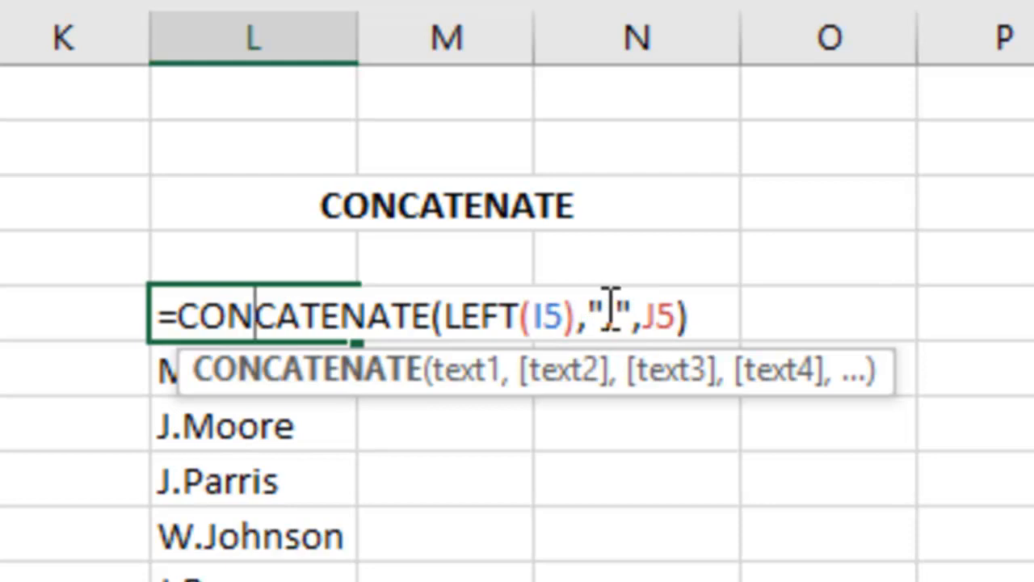
left_click(609, 315)
key("Right")
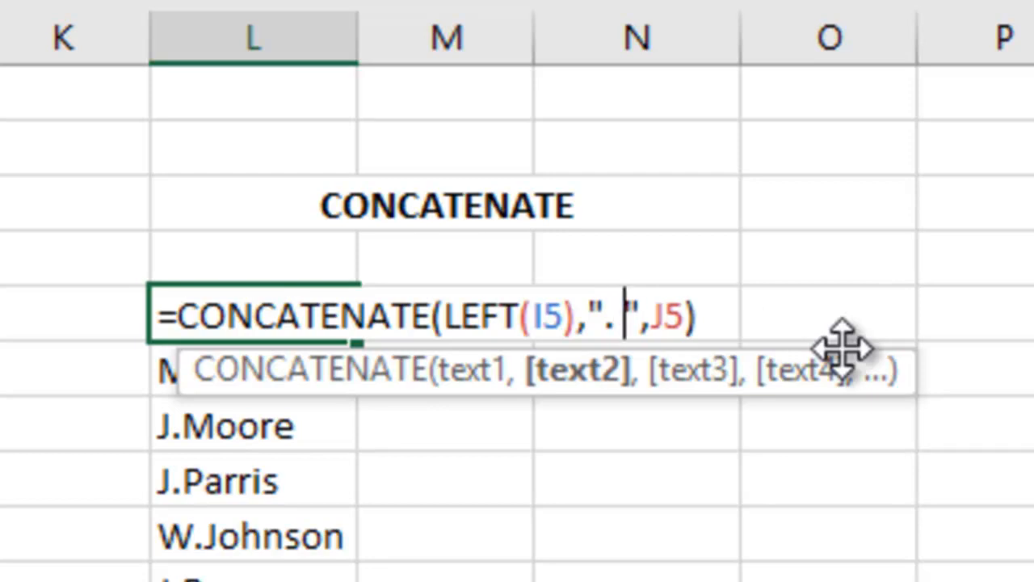
key("Return")
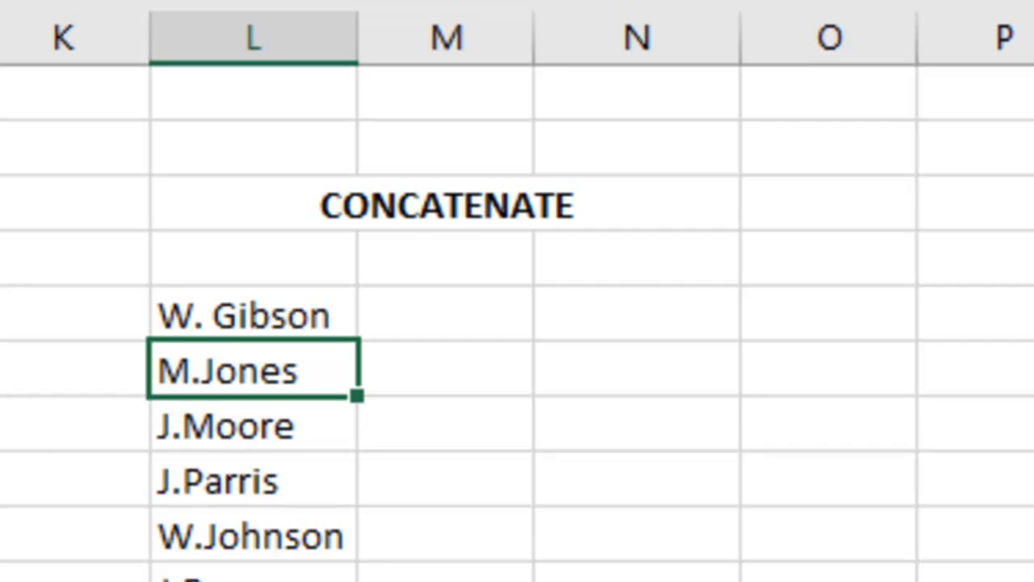
Fill the updated L5 formula down through L12
left_click(307, 303)
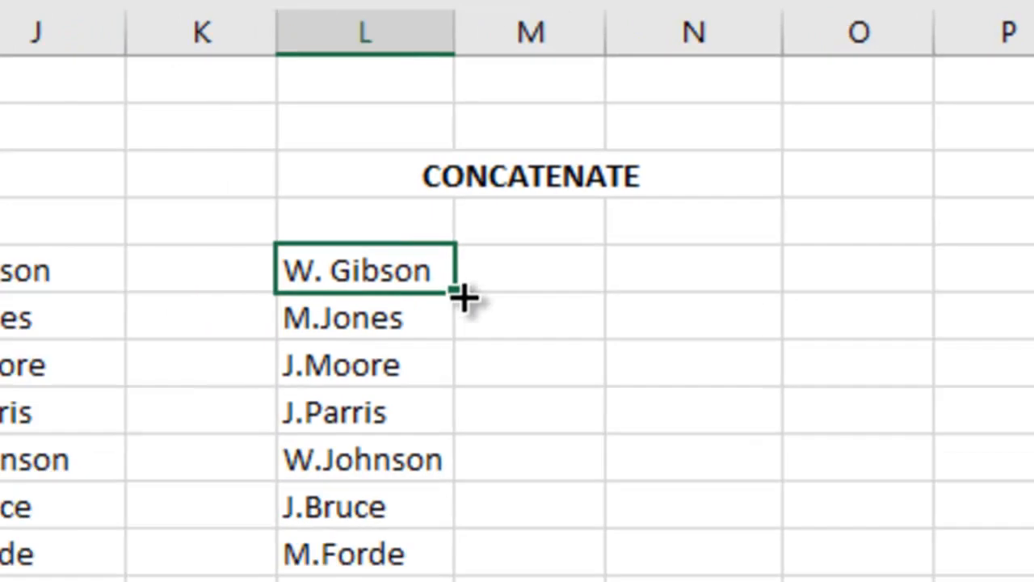
left_click_drag(465, 297, 623, 449)
left_click(576, 559)
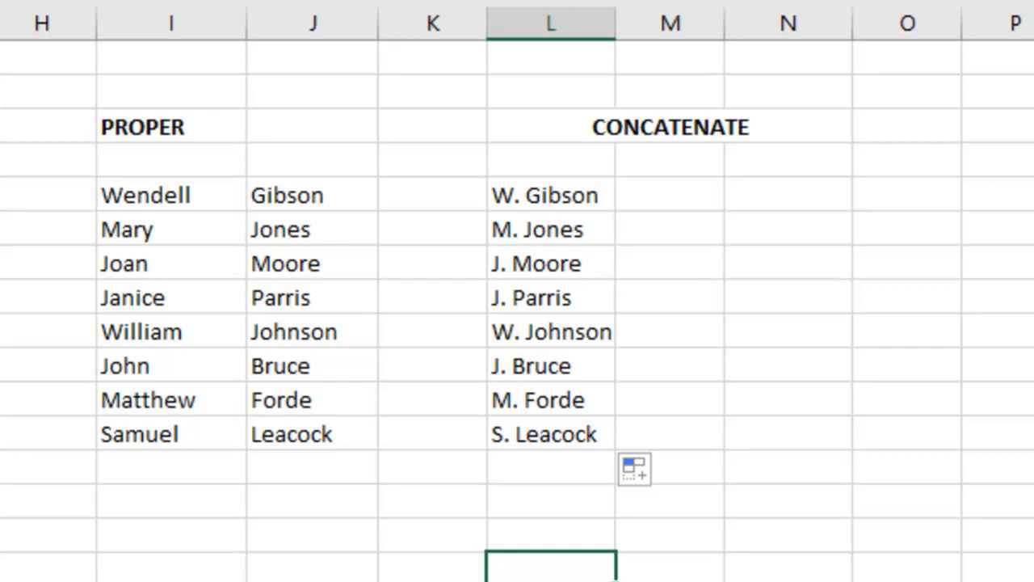
Enter =CONCATENATE(LEFT(LOWER(I5)),LOWER(J5)) in cell N5 to build a lowercase initial-plus-surname username
left_click(773, 201)
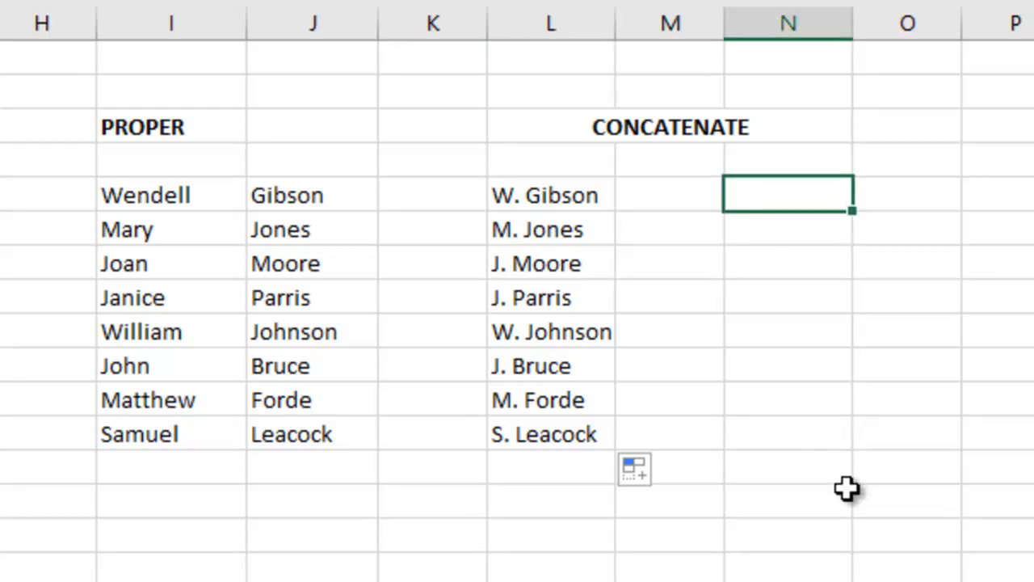
type("=con")
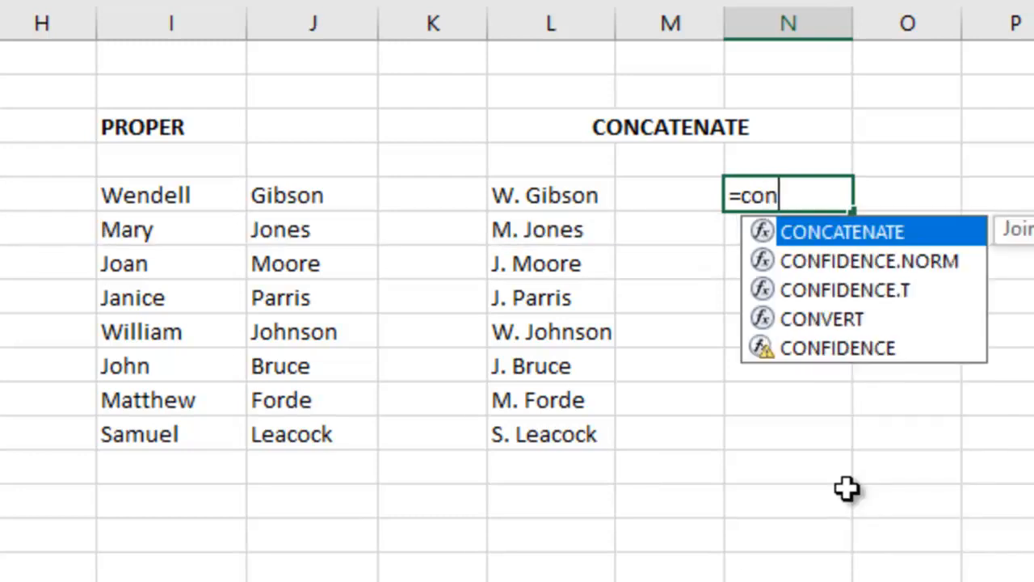
type("catenate")
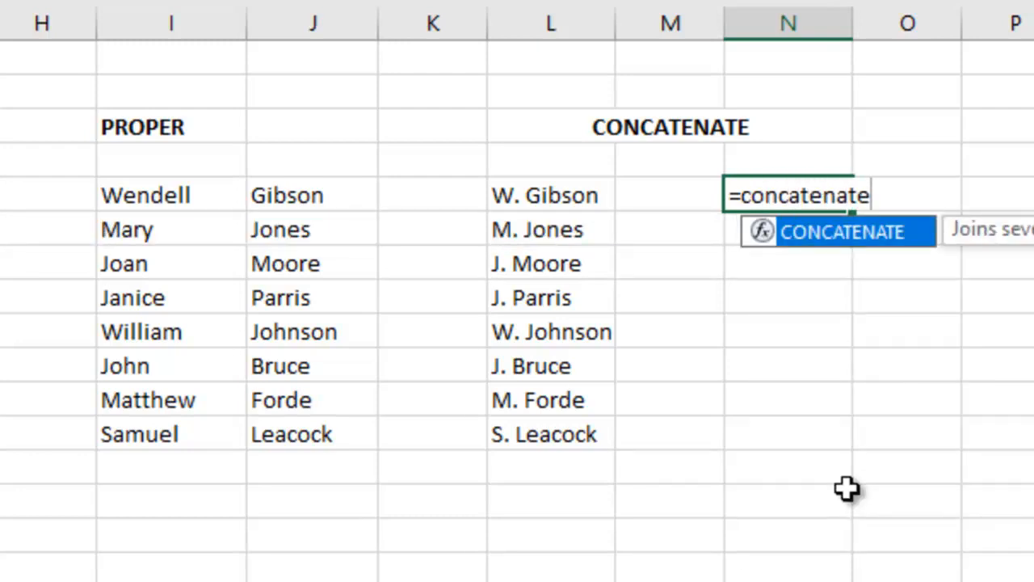
type("(")
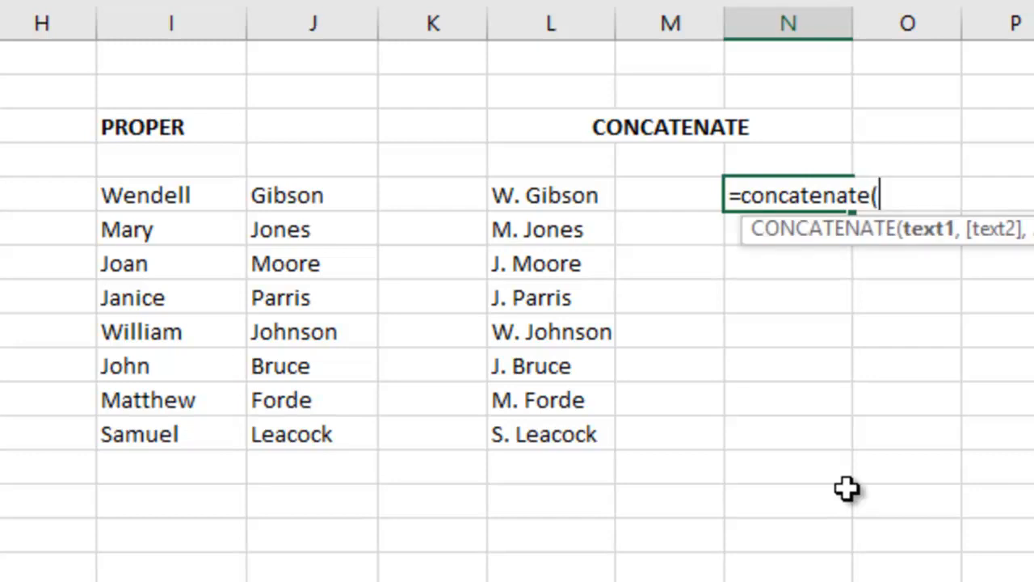
type("left")
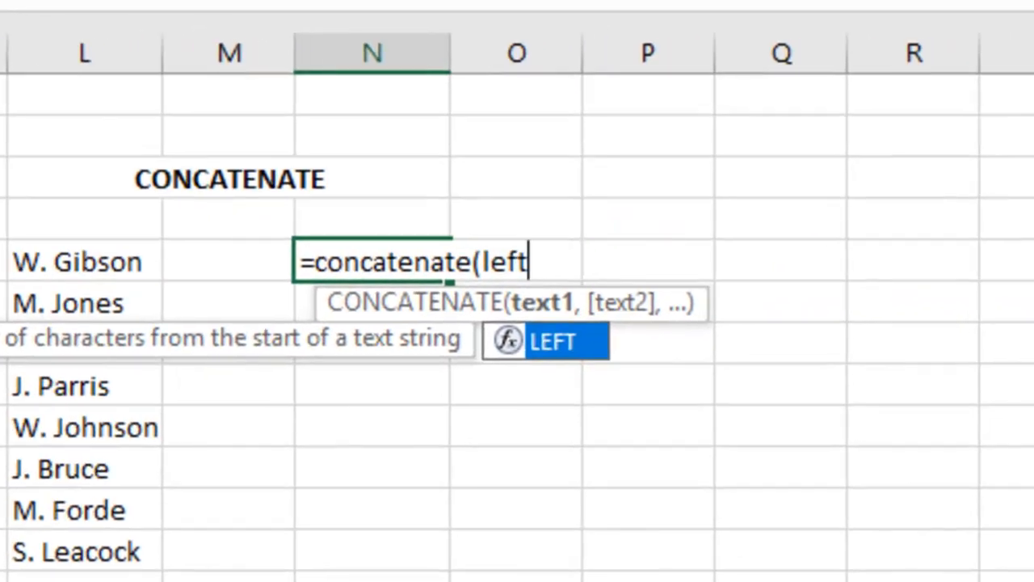
type("9")
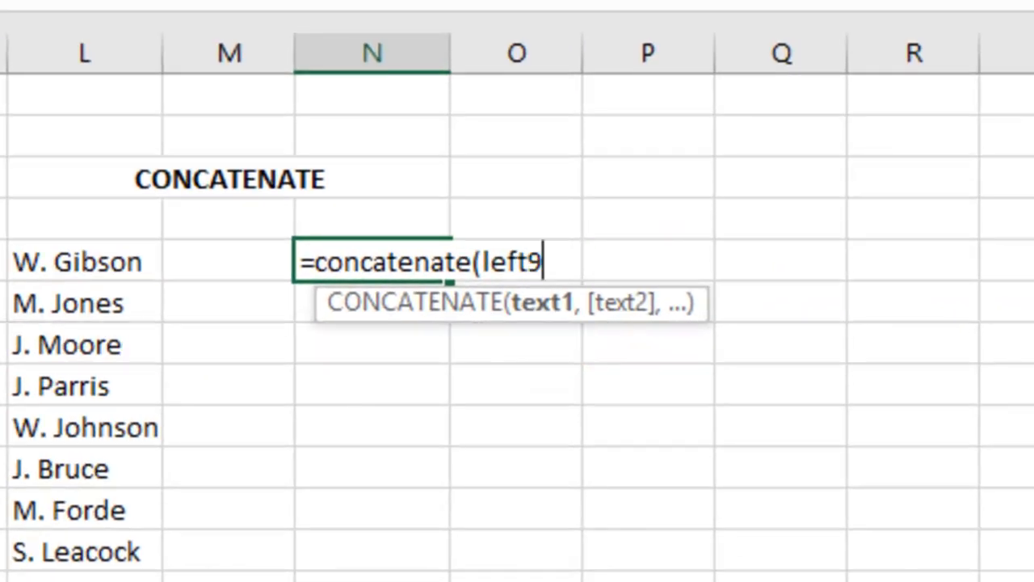
key("BackSpace")
type("(")
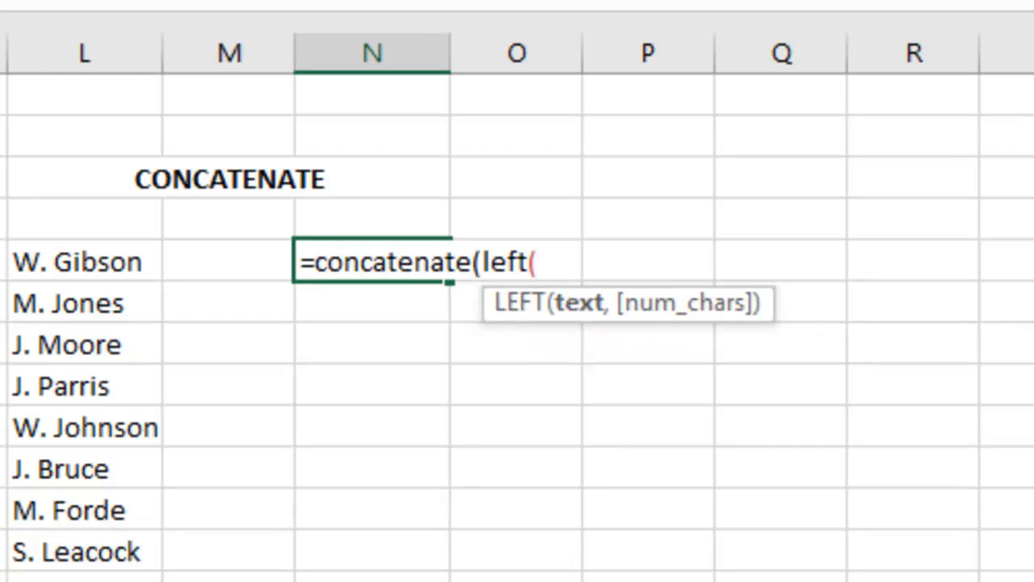
type("lower")
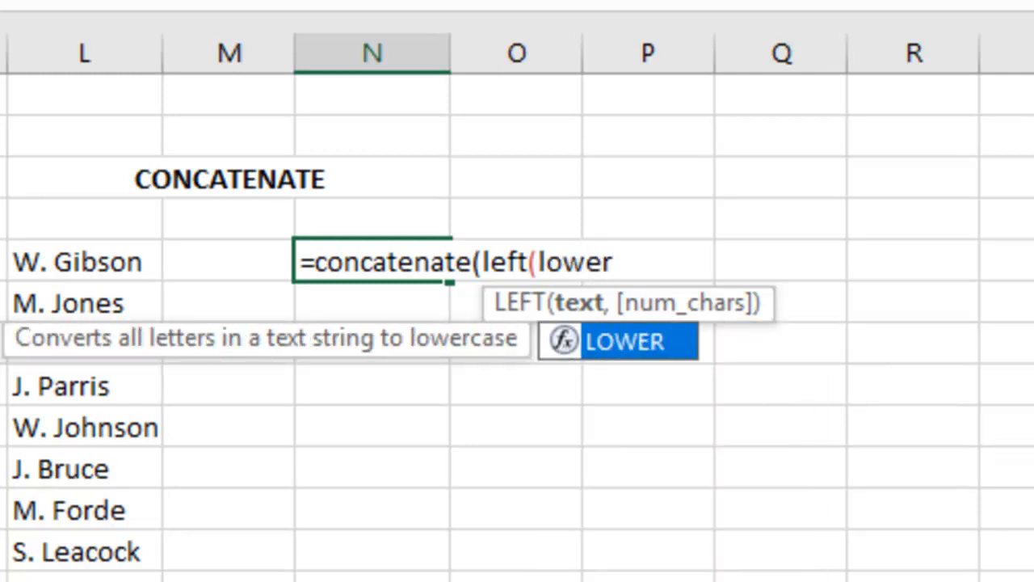
type("(")
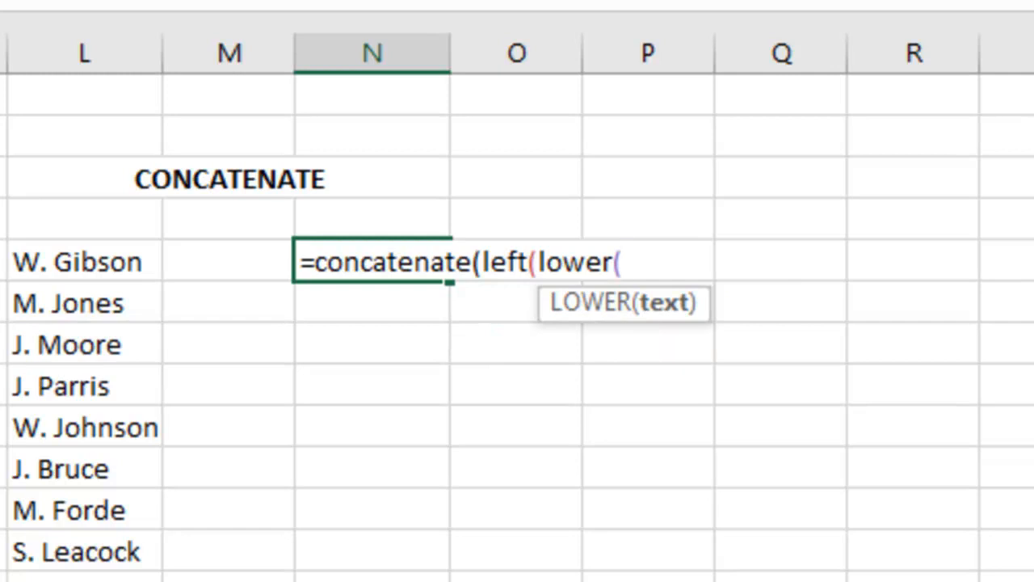
type("l5)")
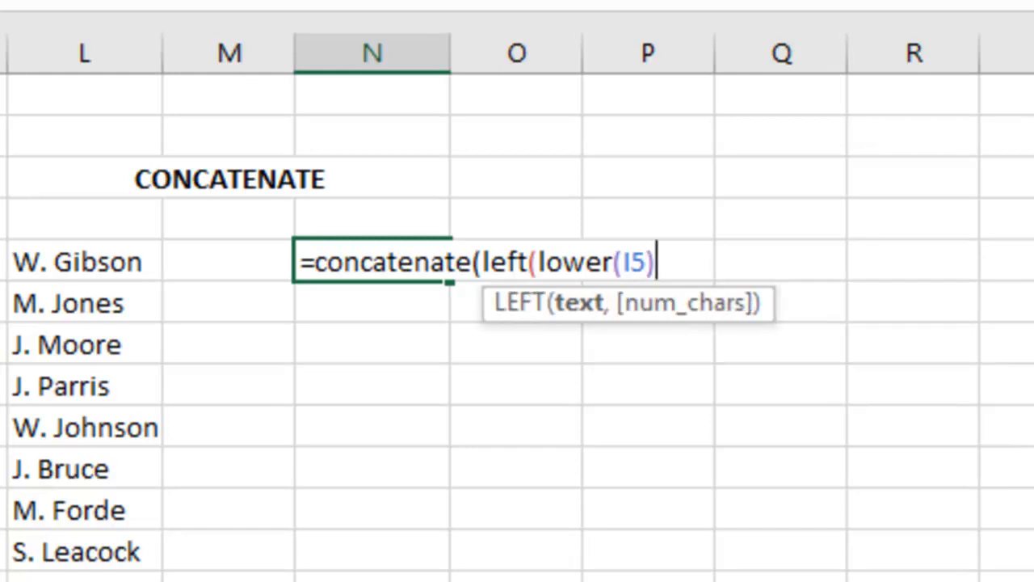
type(")")
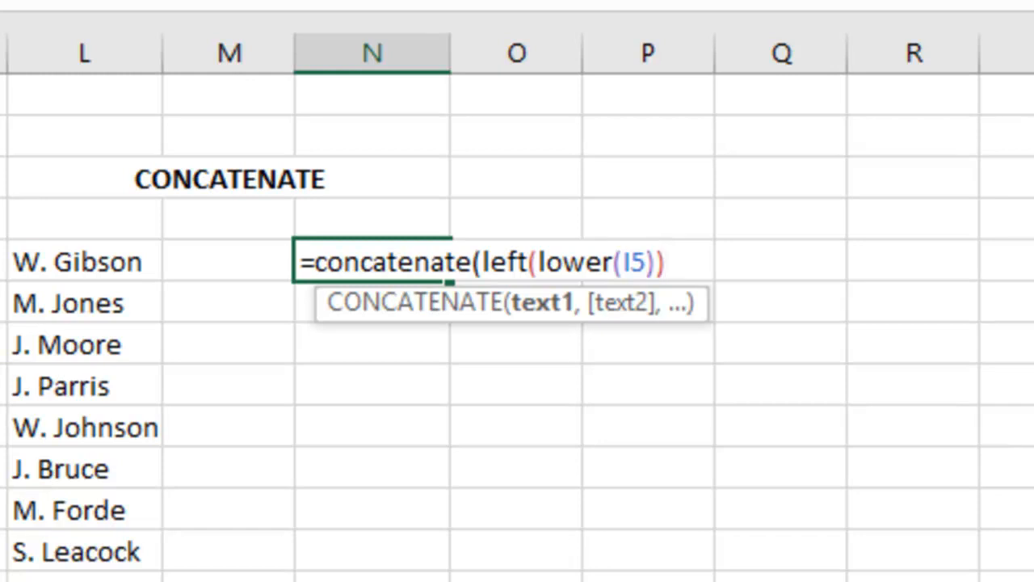
type(",")
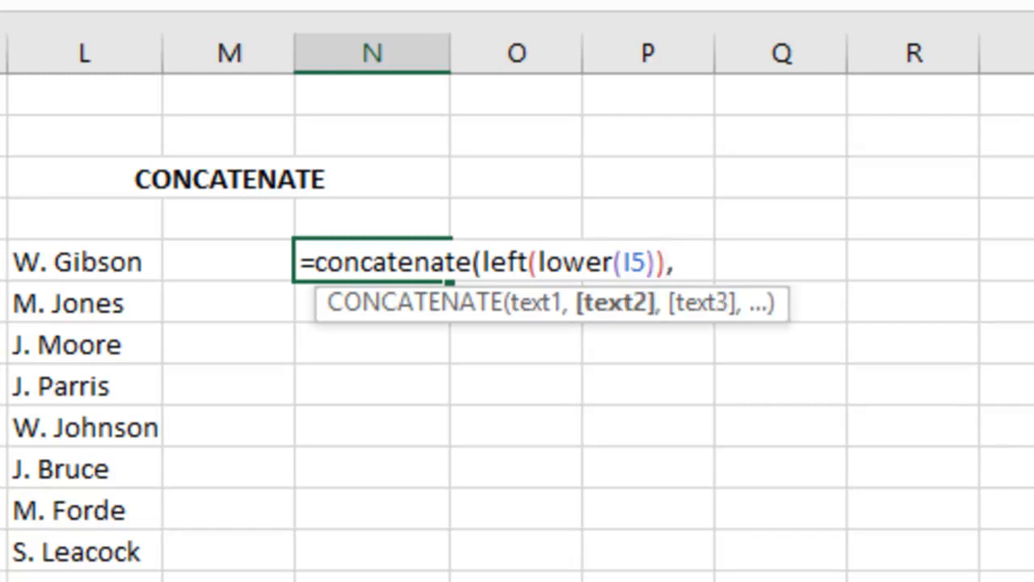
type("lower")
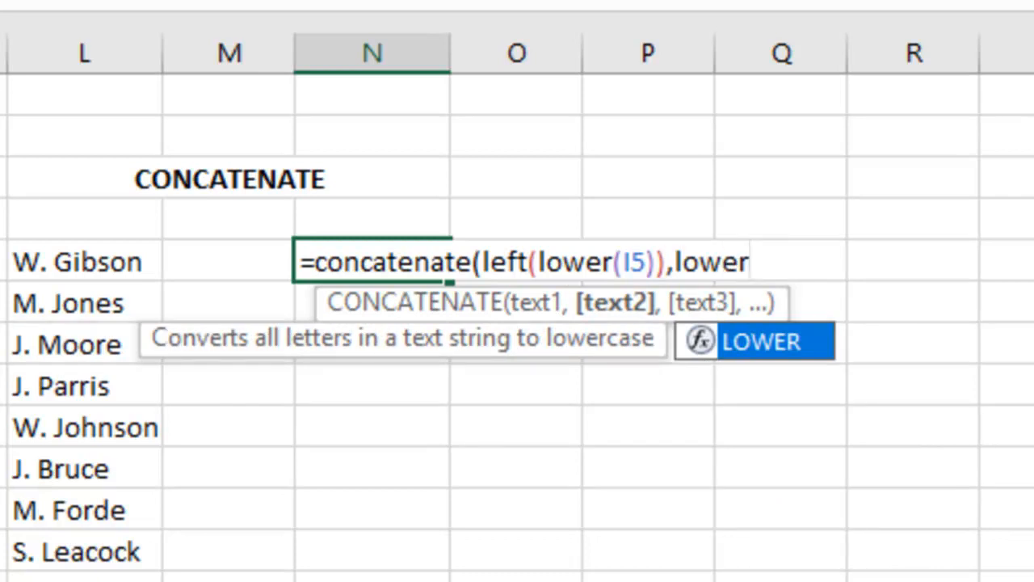
type("(")
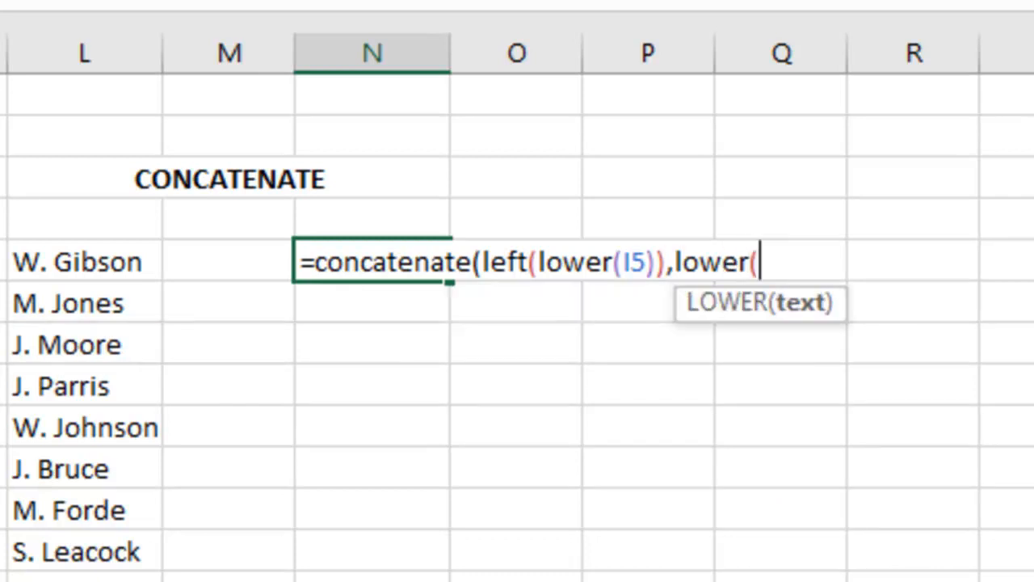
type("J5)")
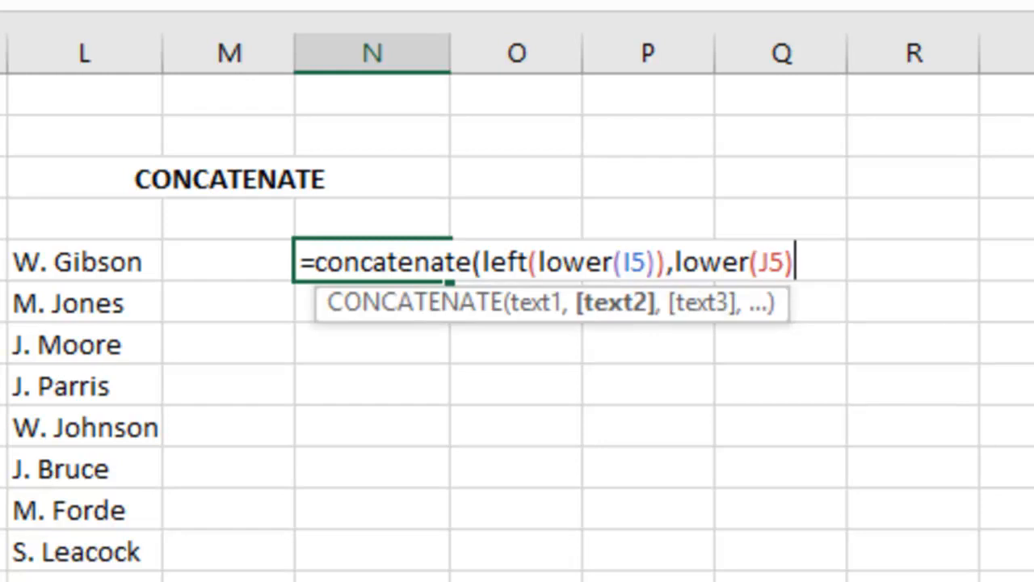
type(")")
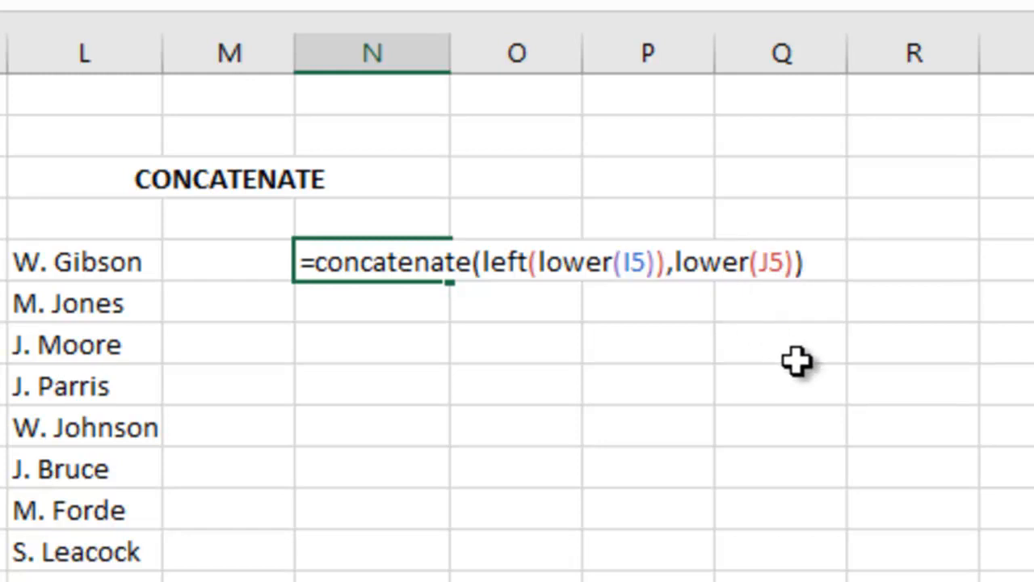
key("Return")
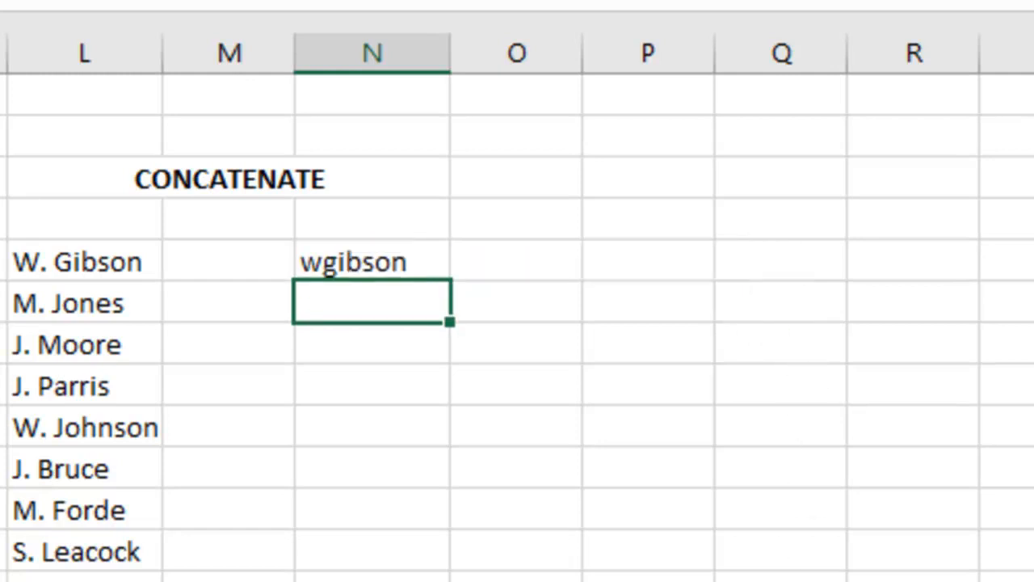
Fill the N5 formula down through N12
left_click(440, 267)
left_click_drag(453, 284, 437, 567)
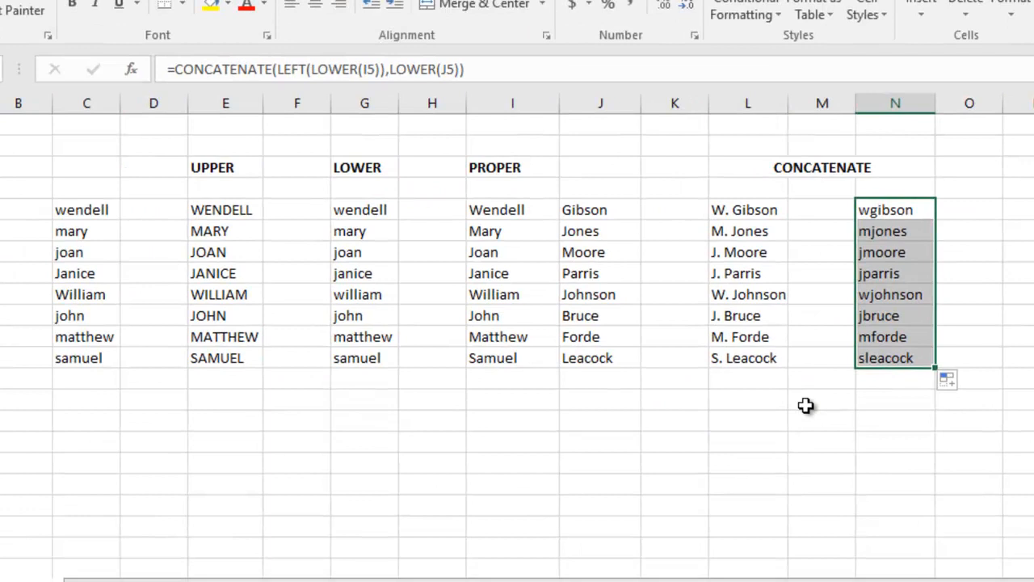
left_click(539, 508)
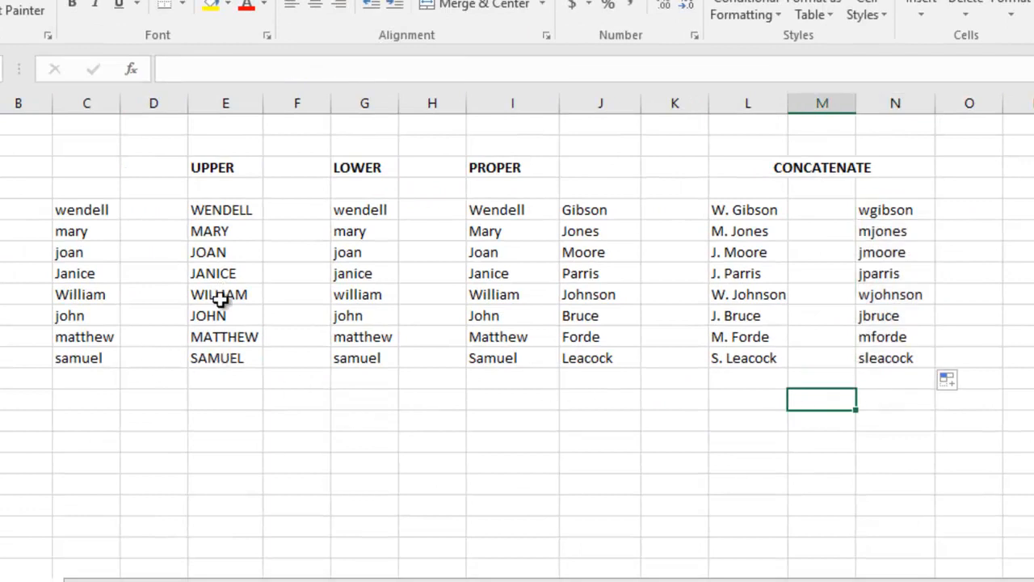
Review the formulas in the UPPER, LOWER, PROPER and both CONCATENATE columns
left_click(220, 209)
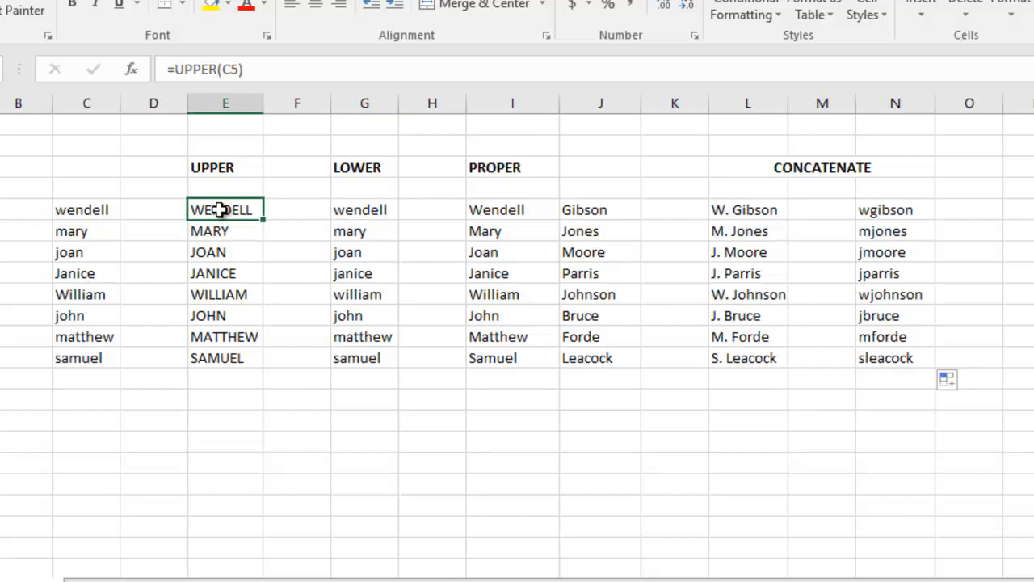
left_click(363, 226)
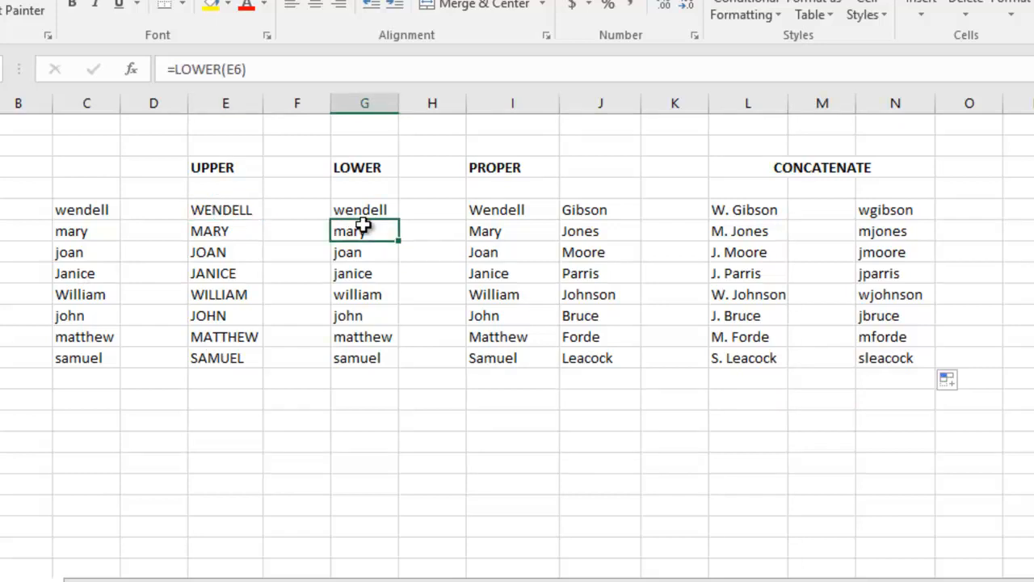
left_click(499, 212)
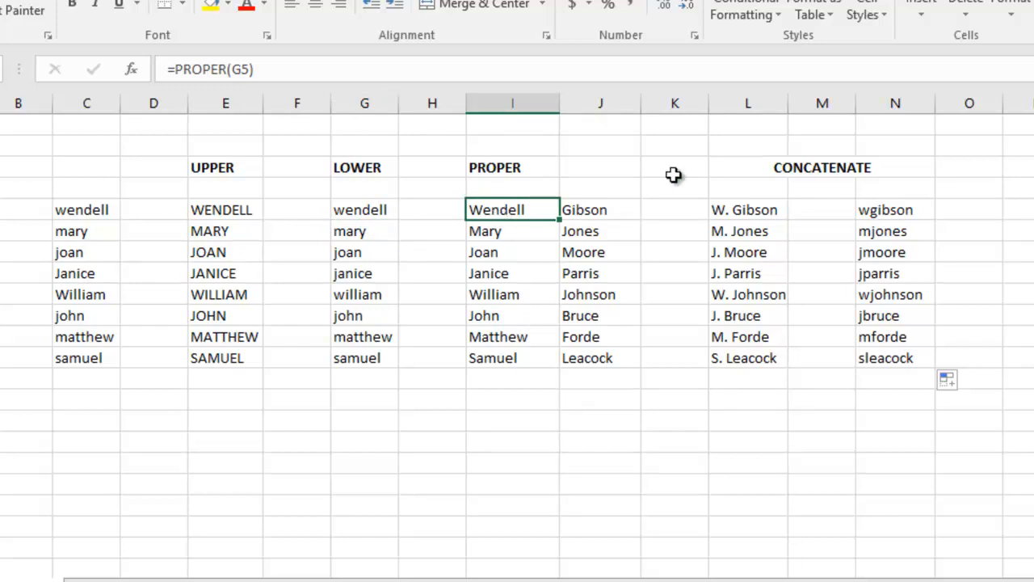
left_click(740, 212)
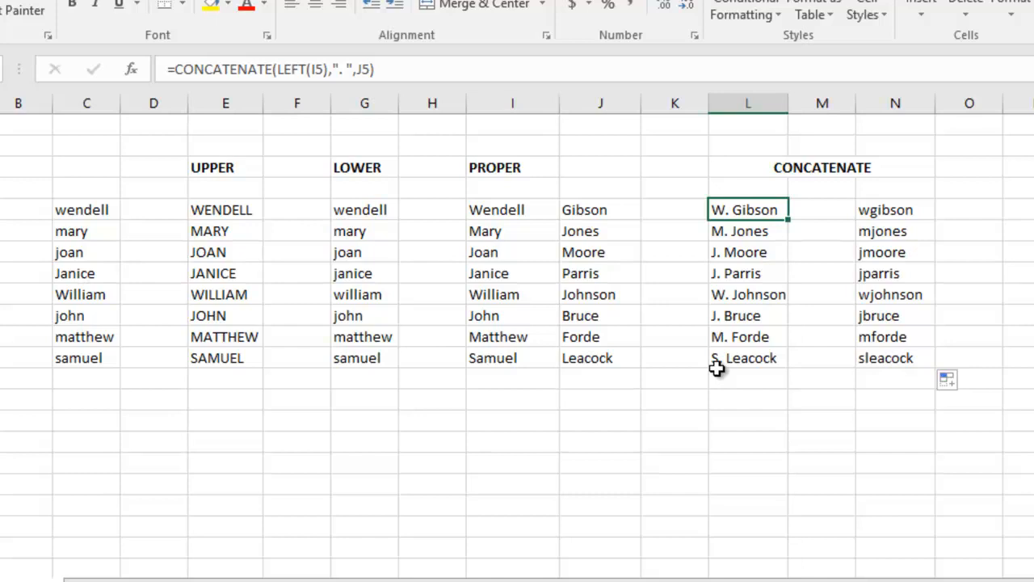
left_click(904, 207)
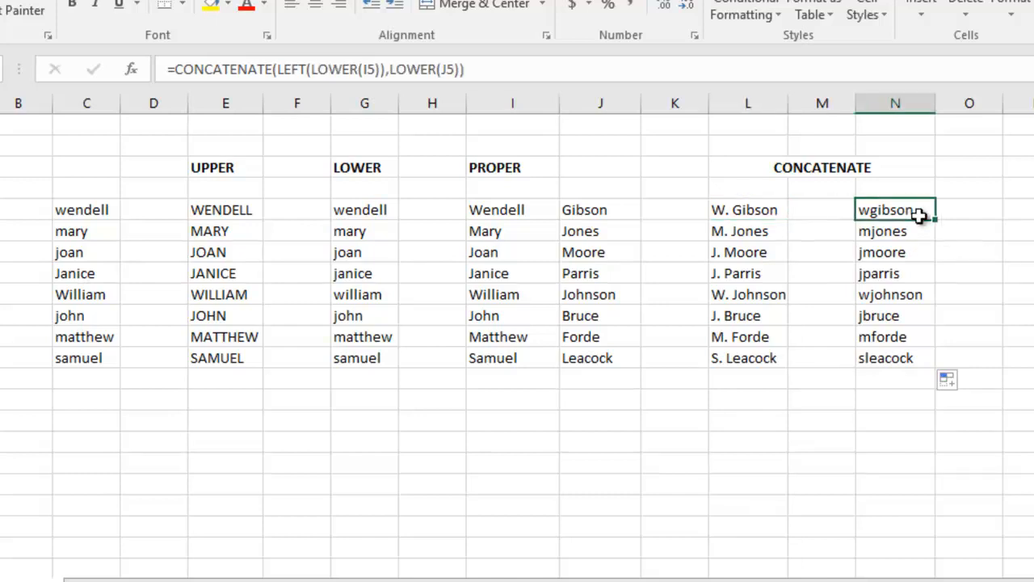